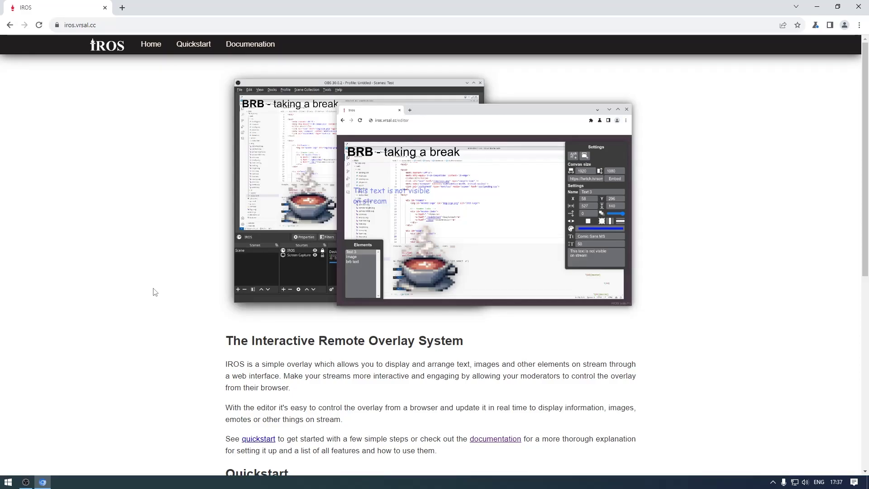
Skim the IROS home page and open the Getting started section of its documentation
scroll(175, 260, "down", 2)
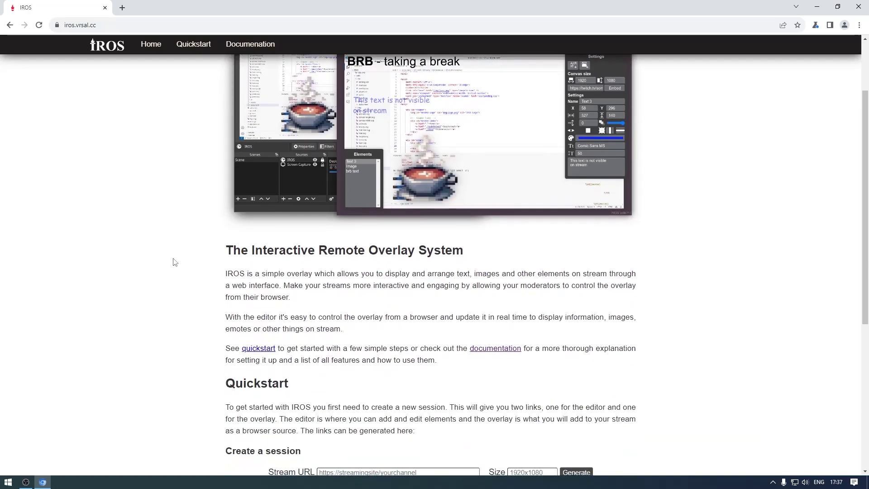
scroll(175, 261, "up", 2)
scroll(176, 263, "down", 3)
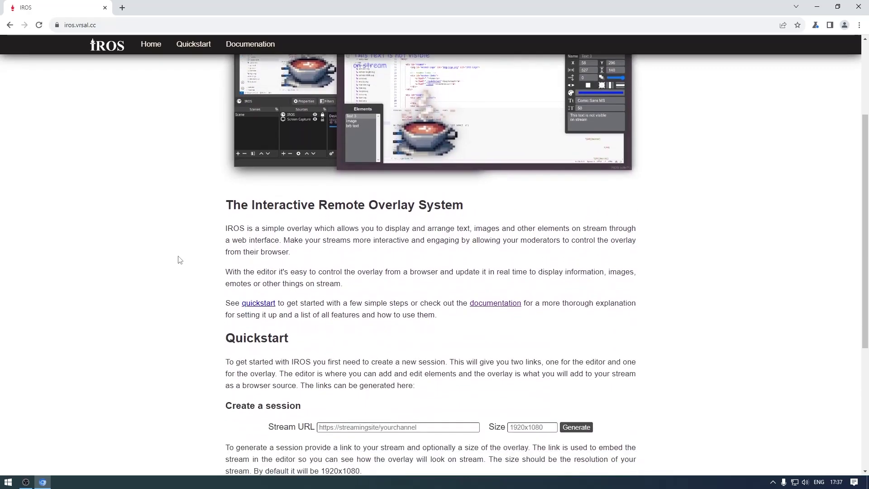
scroll(181, 255, "down", 4)
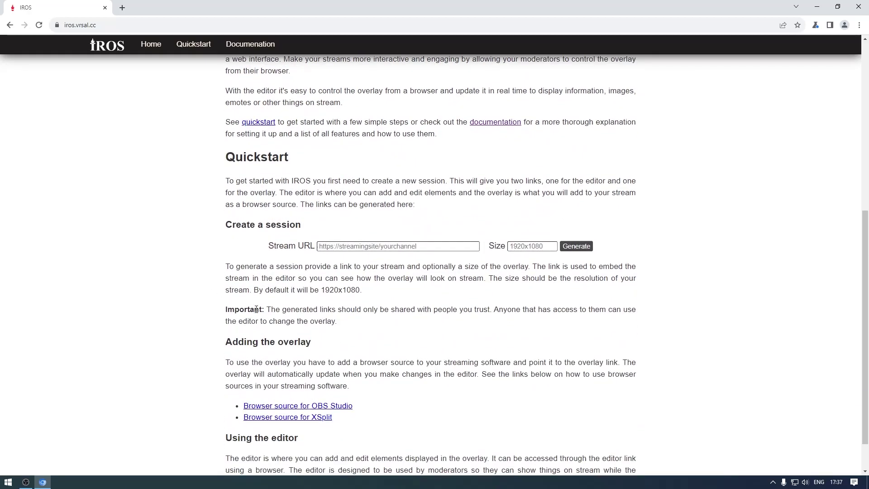
scroll(196, 253, "down", 1)
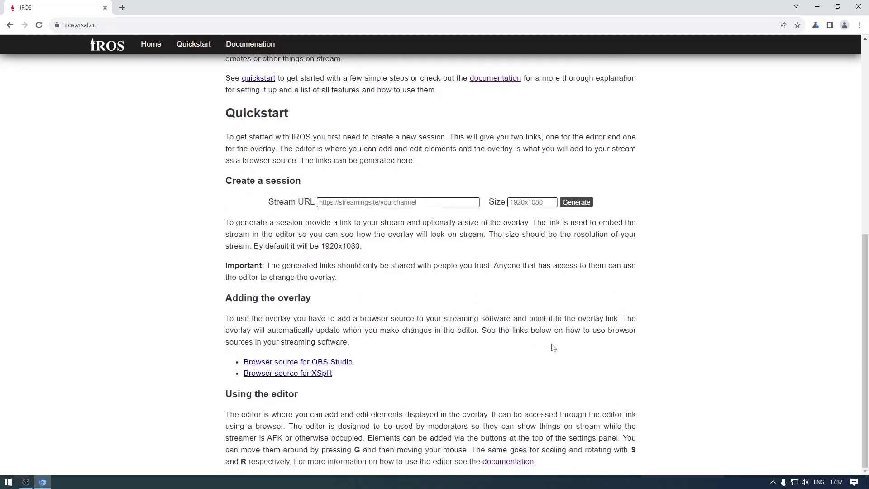
left_click(266, 49)
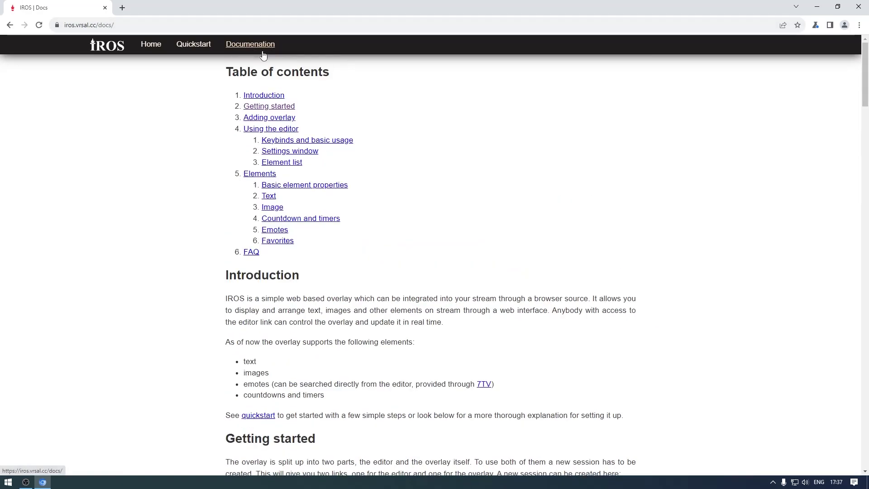
left_click(266, 108)
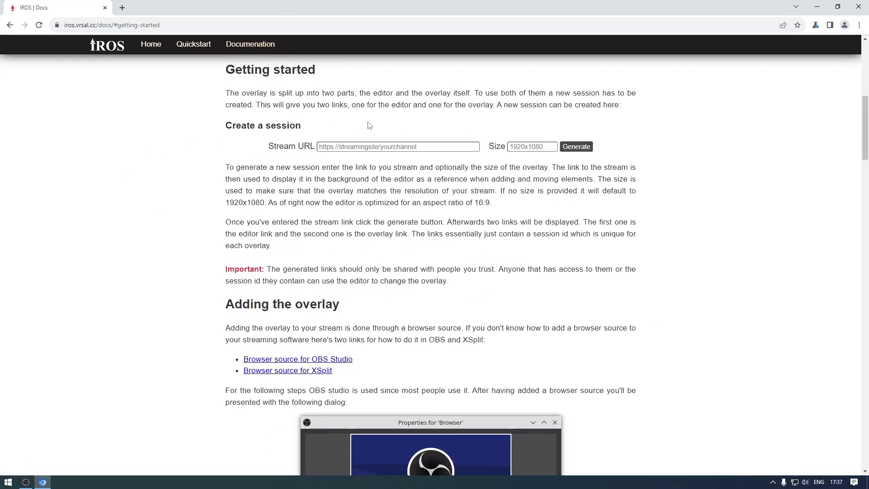
left_click(344, 149)
type("https://t")
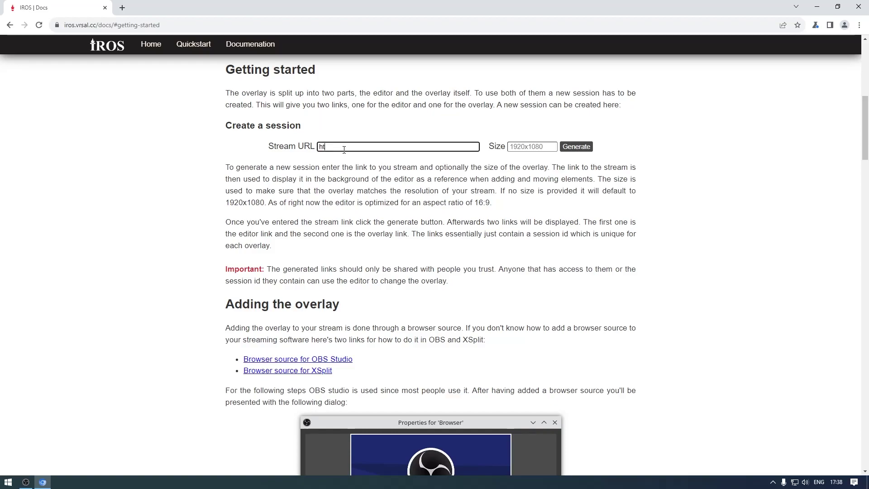
type("witch.tv/niversal")
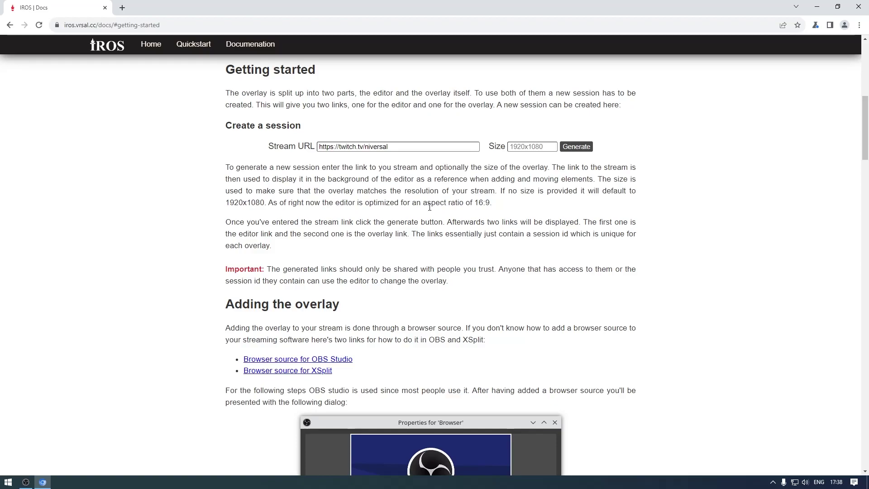
left_click(520, 146)
left_click(568, 194)
left_click(576, 147)
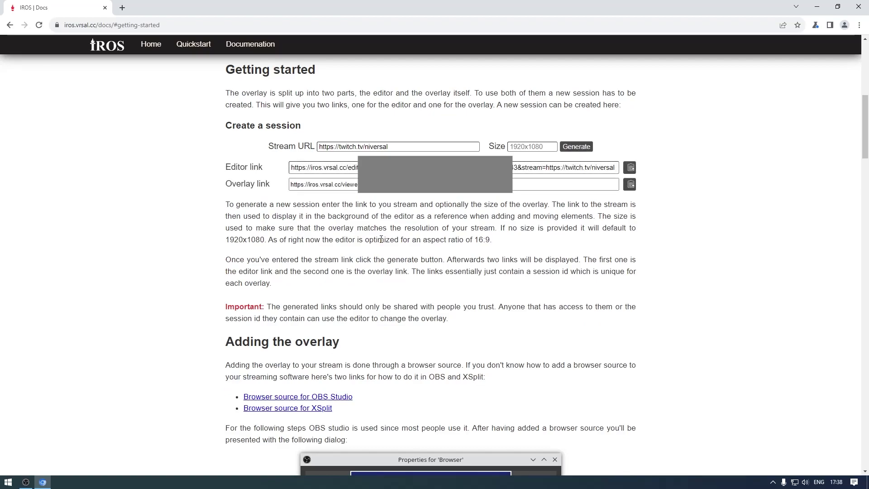
Copy the generated overlay link and create a new browser source named Iros in OBS
left_click(520, 184)
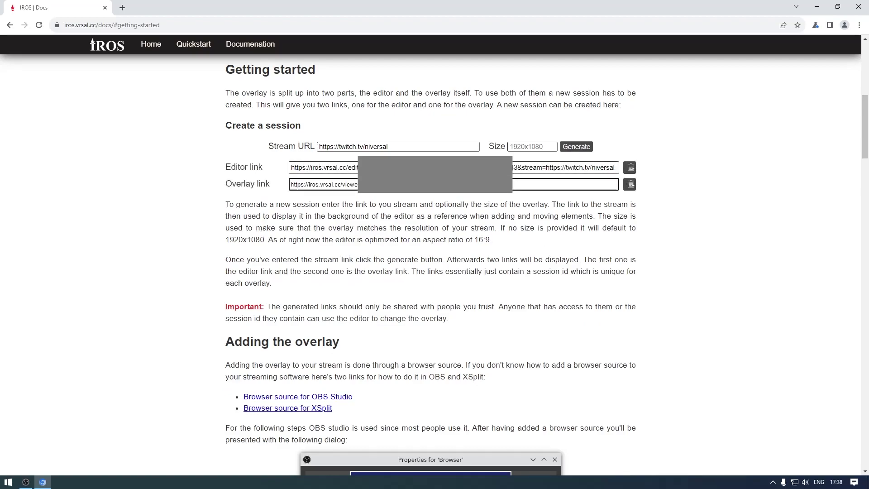
left_click(629, 184)
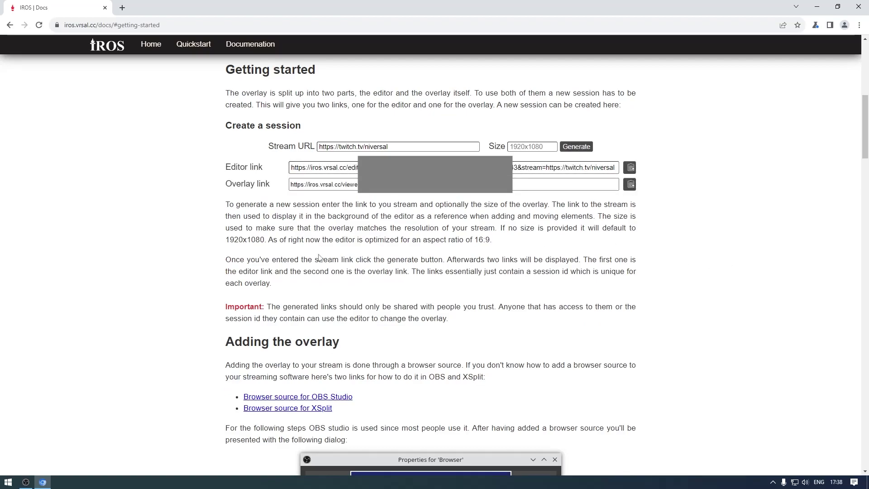
left_click(25, 481)
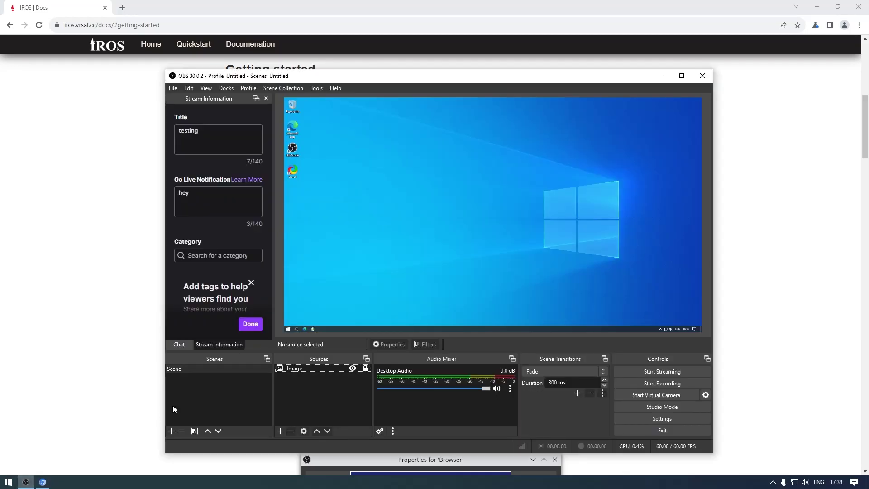
left_click(280, 431)
left_click(304, 275)
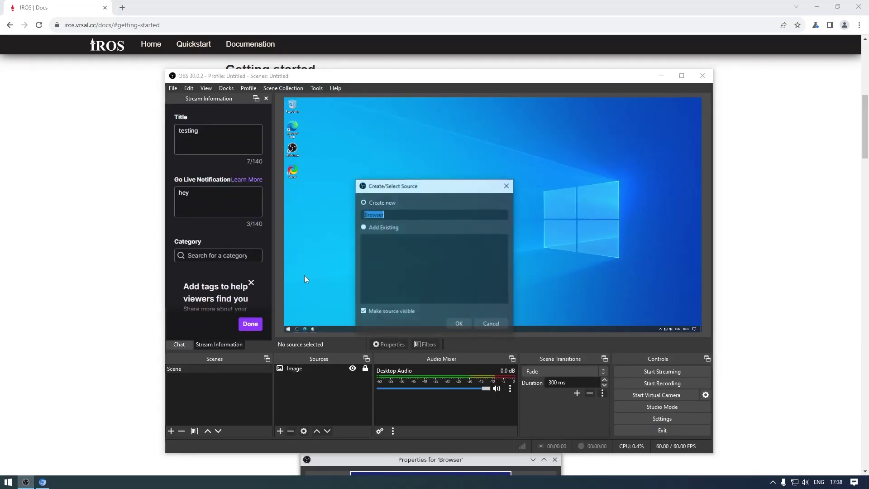
type("Iros")
left_click(460, 324)
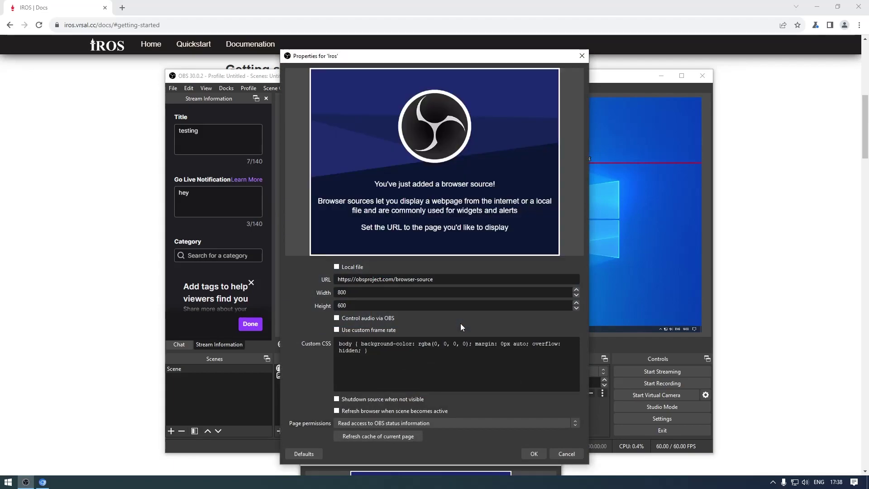
Set the Iros source's URL to the copied overlay link, its width to 1920 and its height to 1080
left_click(460, 279)
key("ctrl+a")
key("ctrl+v")
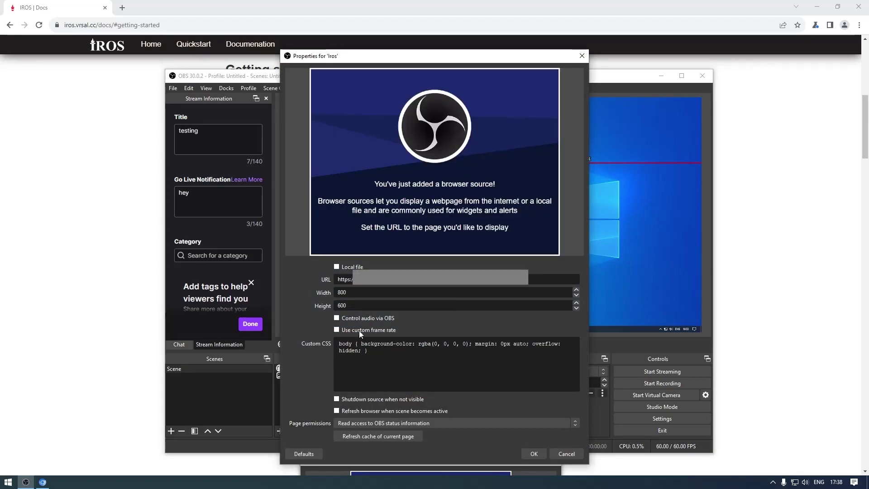
double_click(363, 292)
type("1920")
key("Tab")
type("1080")
key("Return")
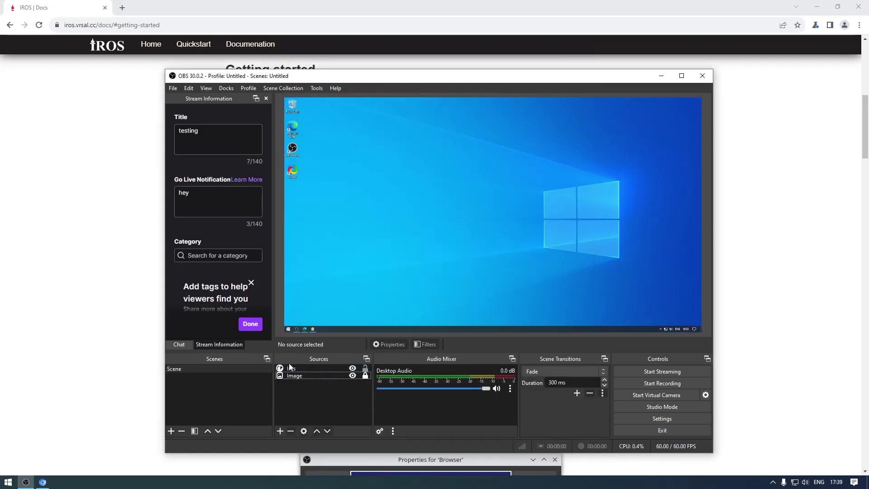
Start streaming from OBS and return to the browser with the documentation page
left_click(444, 149)
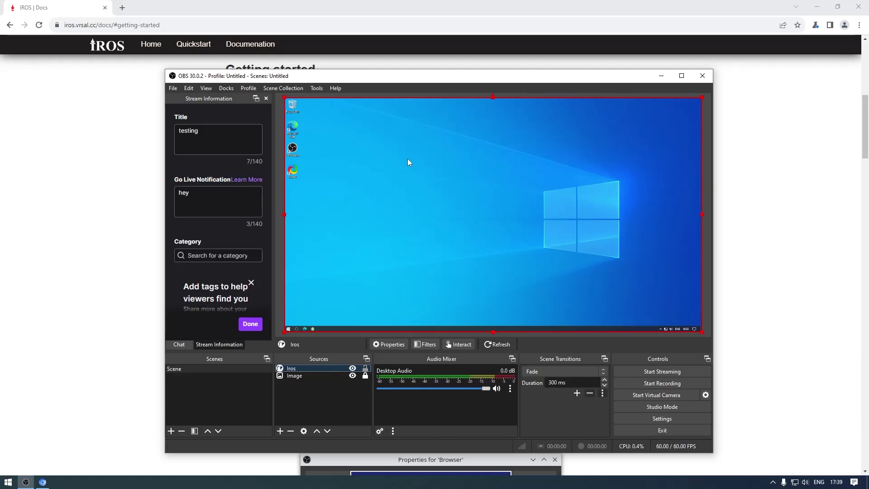
left_click(666, 371)
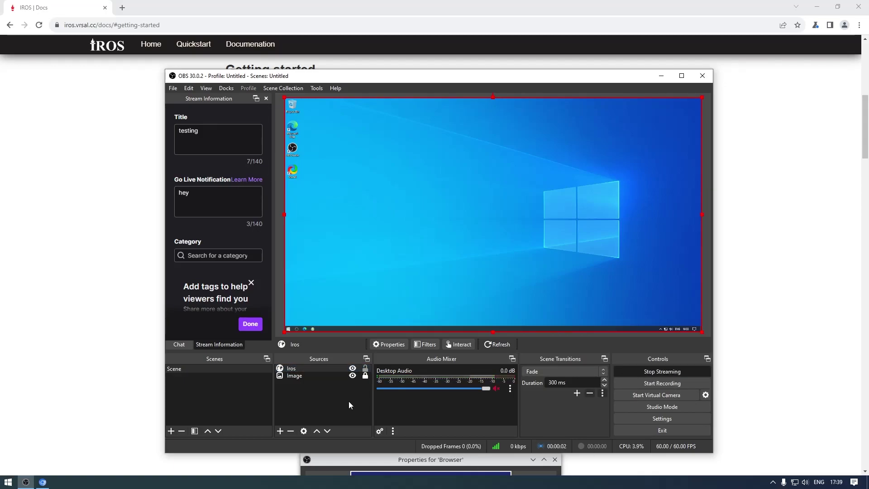
left_click(57, 273)
Copy the generated editor link and open it in a new browser tab
scroll(510, 234, "up", 1)
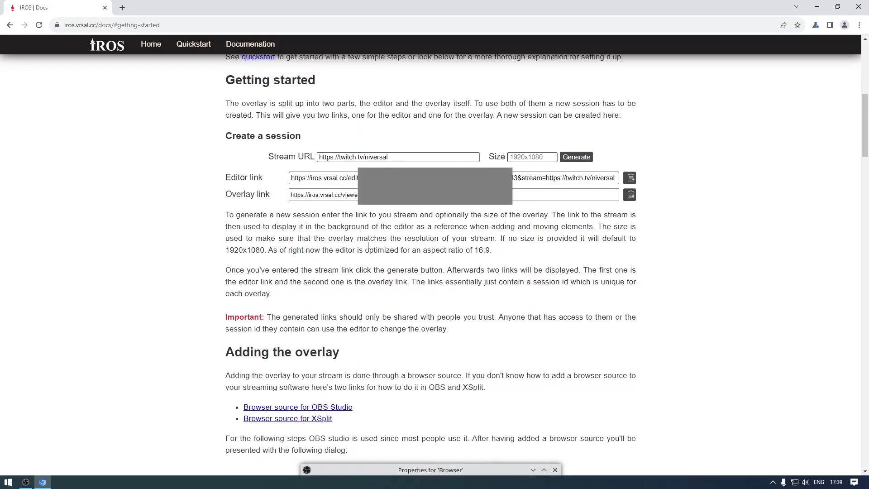
left_click(510, 233)
left_click(629, 230)
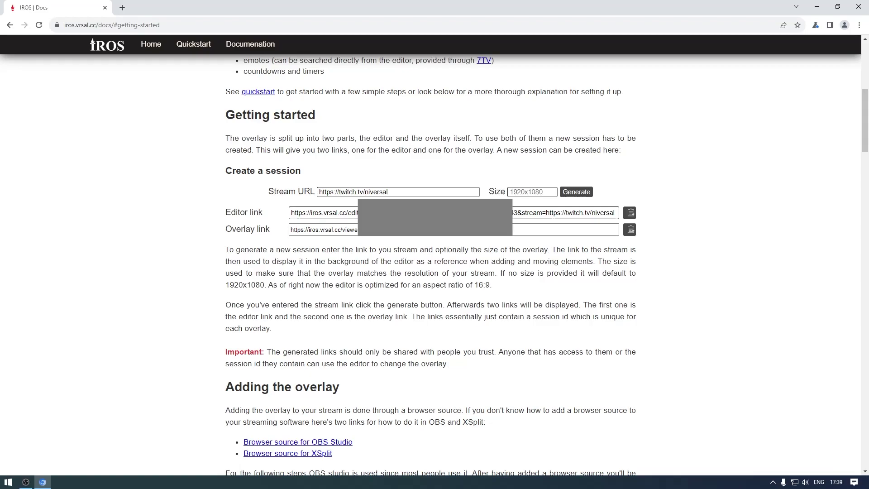
left_click(122, 7)
key("ctrl+v")
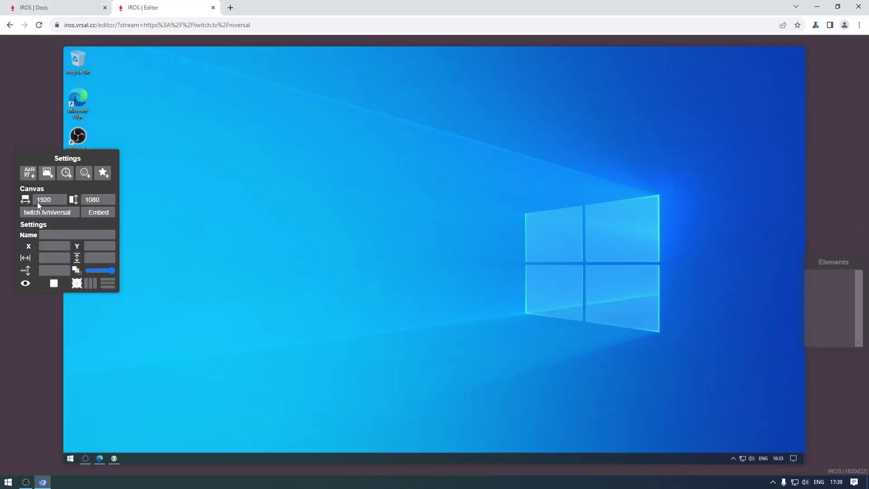
left_click(56, 200)
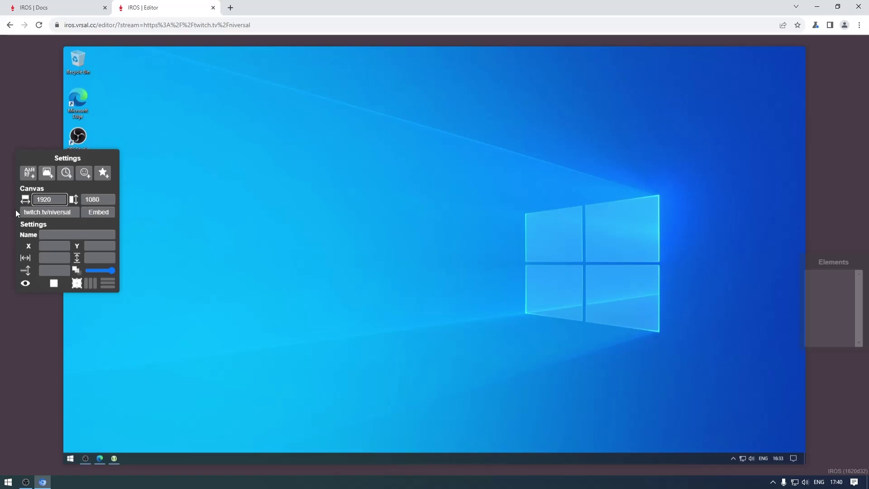
left_click_drag(22, 212, 70, 213)
left_click(73, 212)
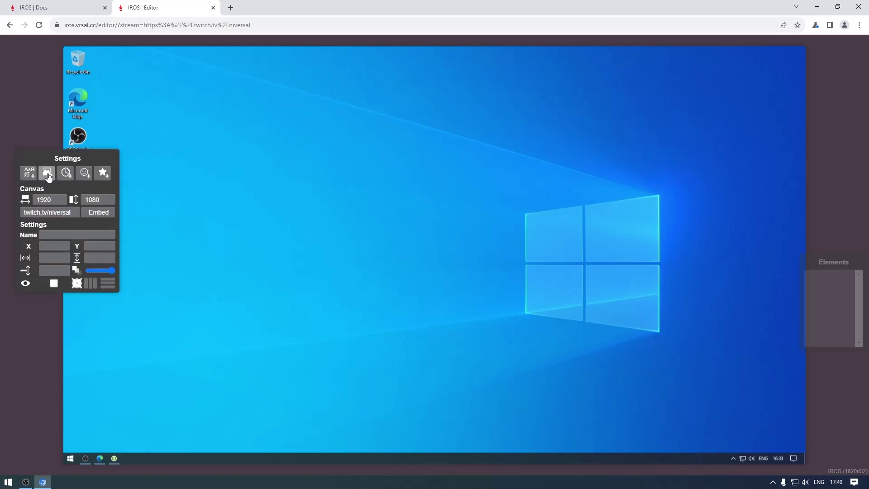
Place a new text element at about X 658, Y 417 on the canvas and check for it in the OBS preview
left_click(28, 173)
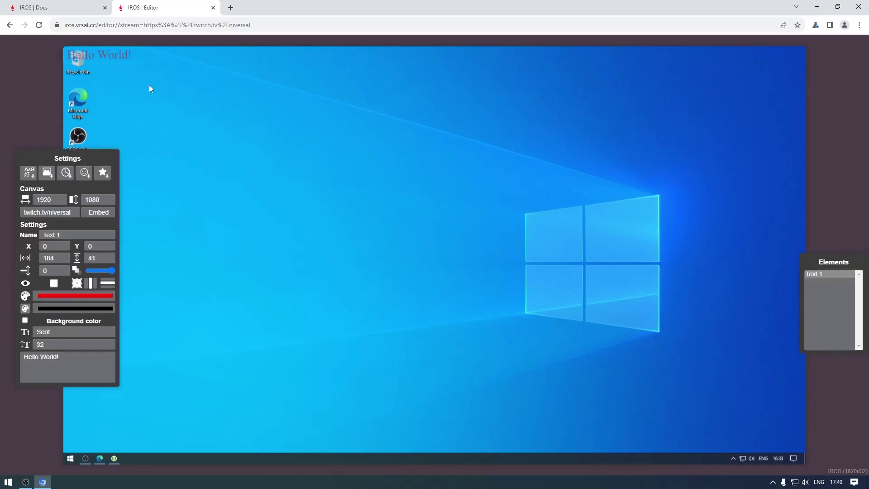
left_click_drag(120, 56, 374, 217)
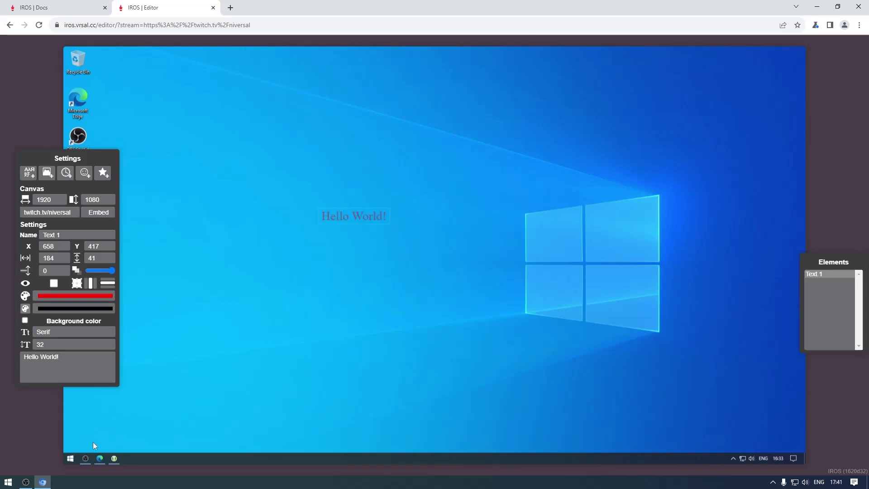
left_click(26, 481)
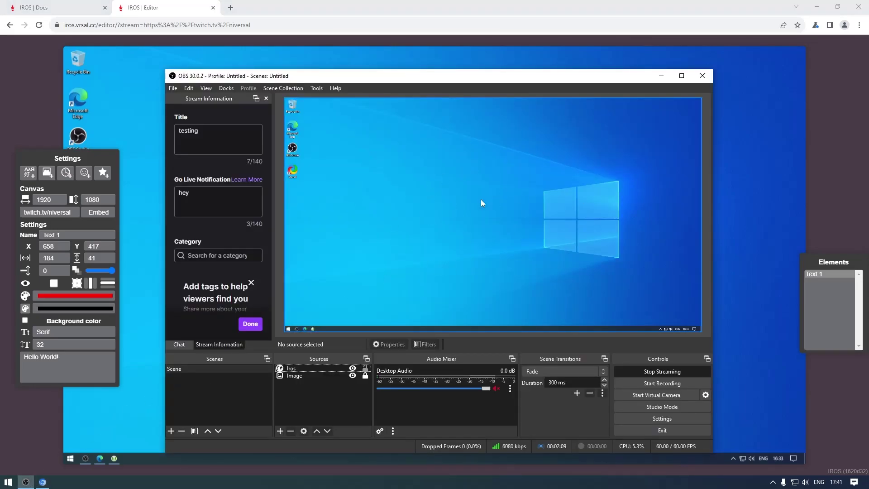
key("alt+Tab")
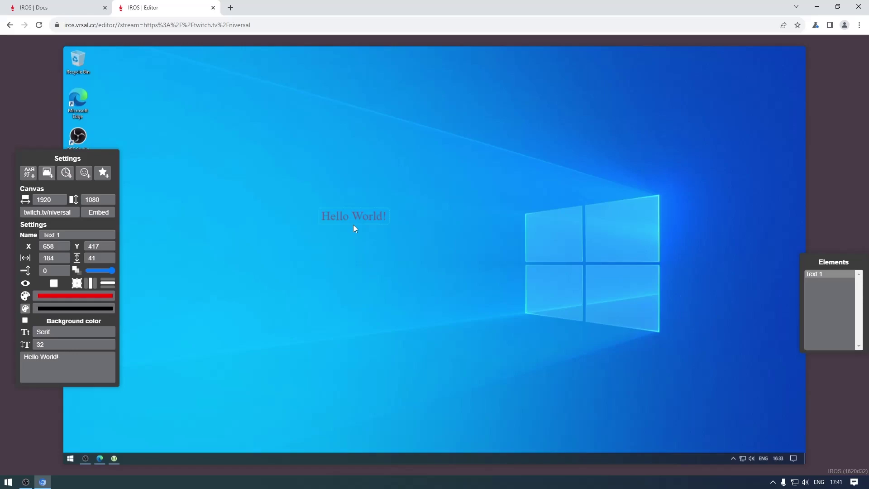
Make the Hello World! text visible on stream and move it to about X 1112, Y 722
double_click(360, 218)
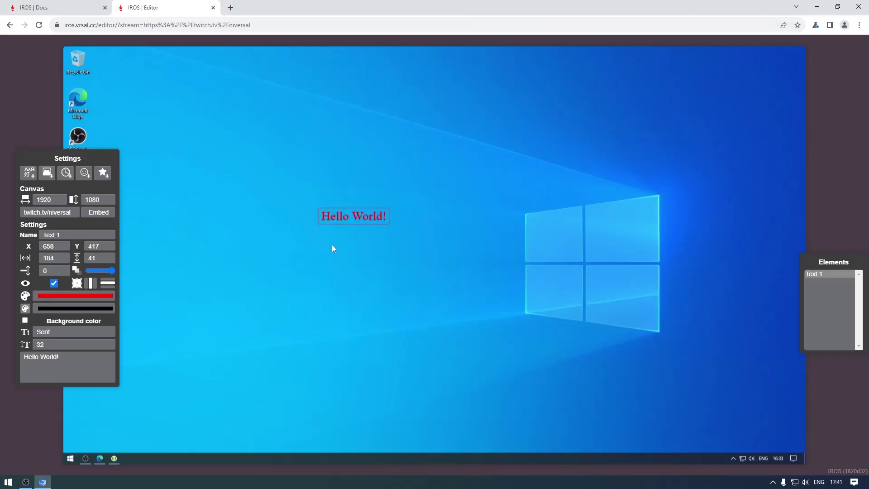
left_click_drag(318, 245, 471, 357)
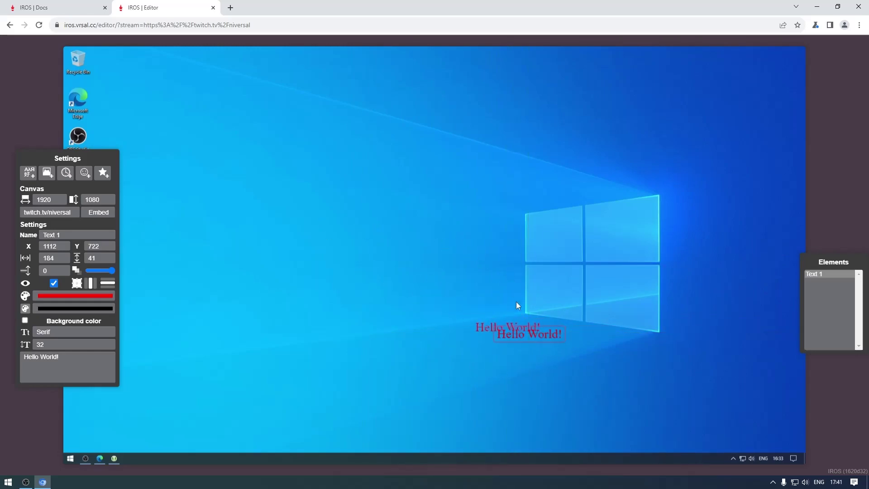
left_click(504, 325)
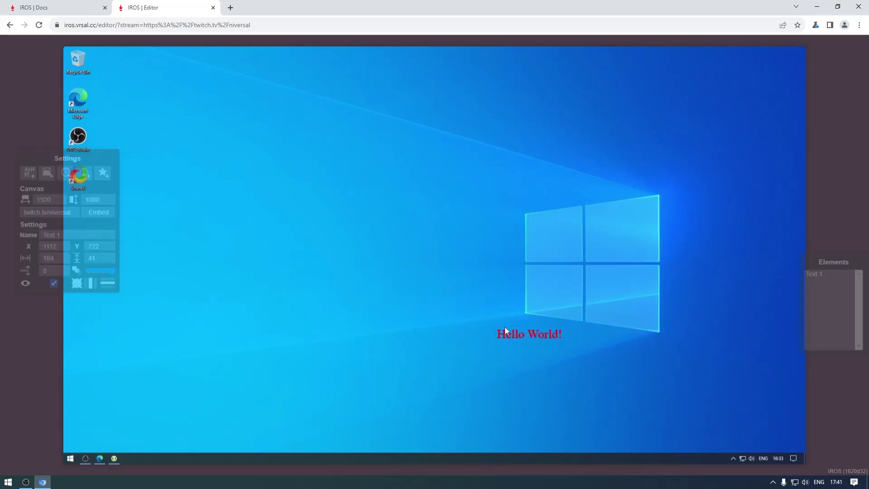
Rename the Hello World! text element to "hello world text"
left_click(531, 335)
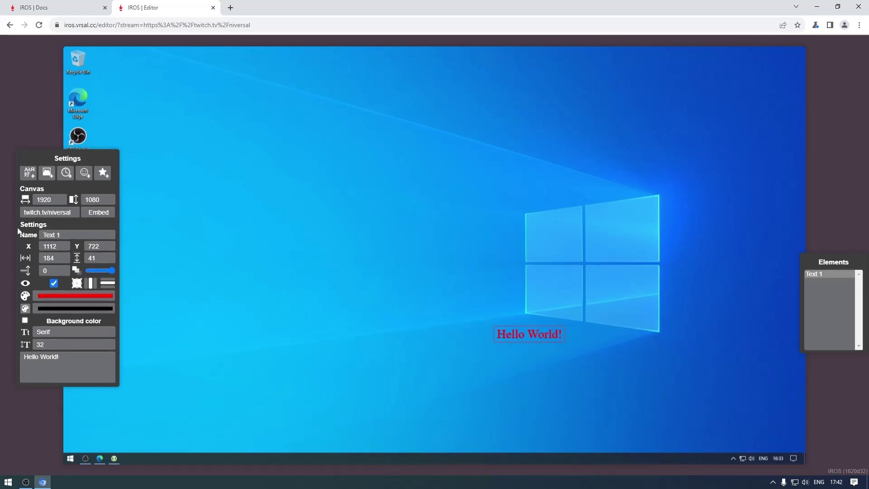
left_click(67, 236)
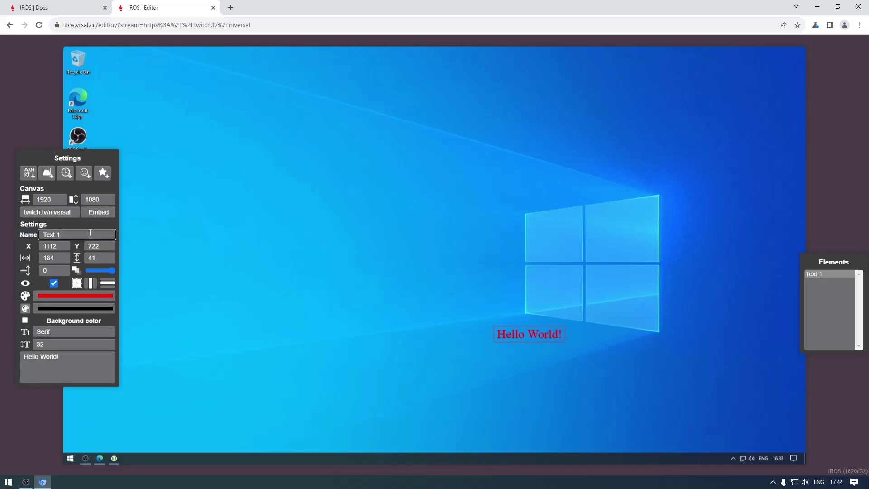
left_click(816, 275)
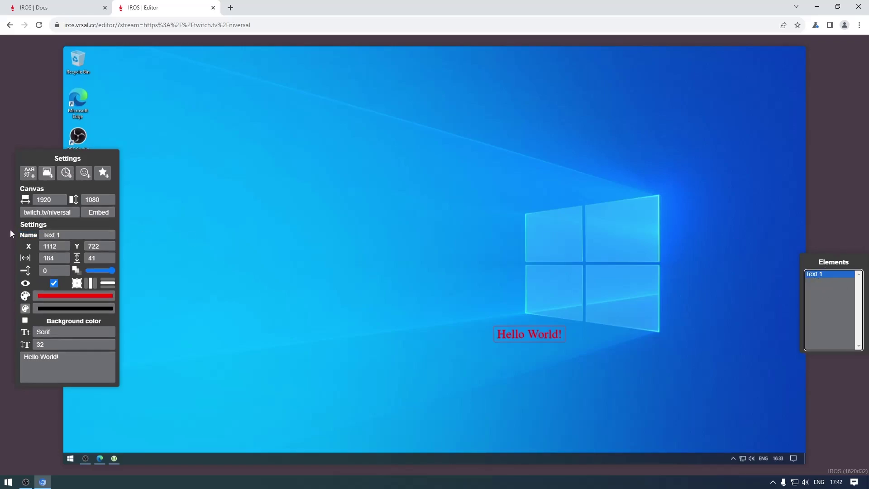
left_click(100, 233)
key("ctrl+a")
type("hel")
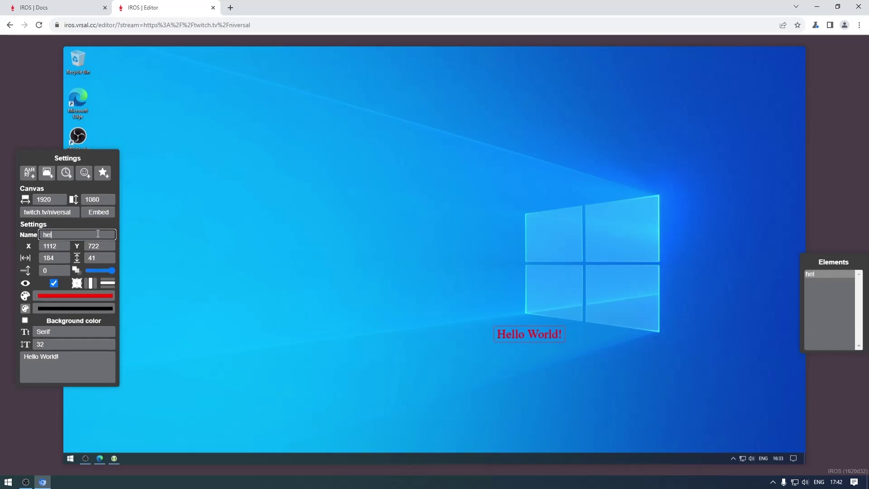
type("lo world text")
left_click(62, 246)
left_click(30, 255)
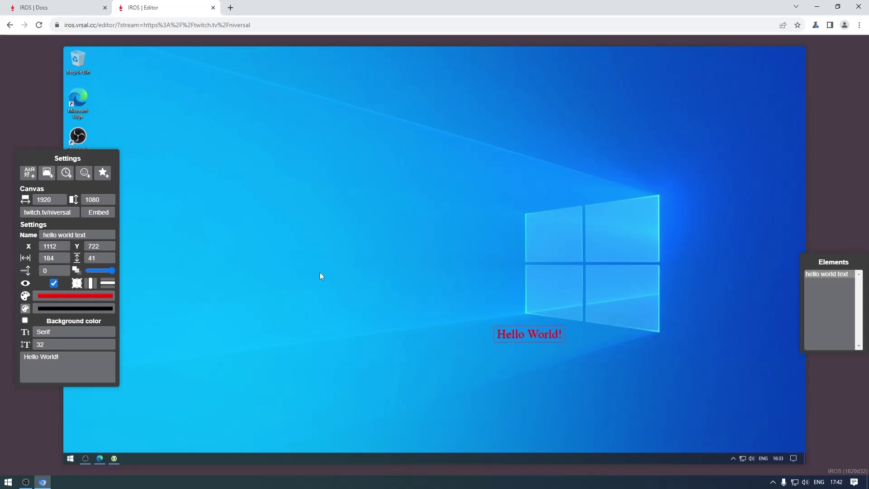
Add a second text element, enable its background color, make it visible on stream and position it at about X 999, Y 725
left_click(36, 180)
left_click_drag(112, 56, 509, 336)
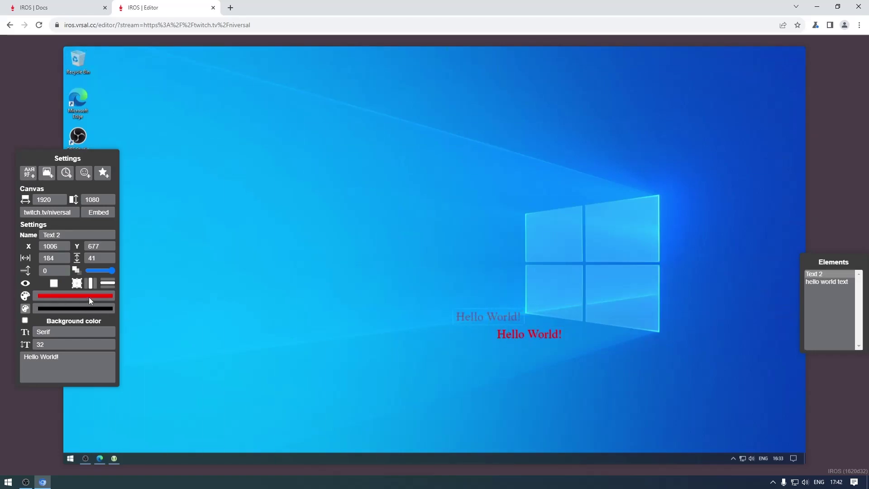
left_click(25, 320)
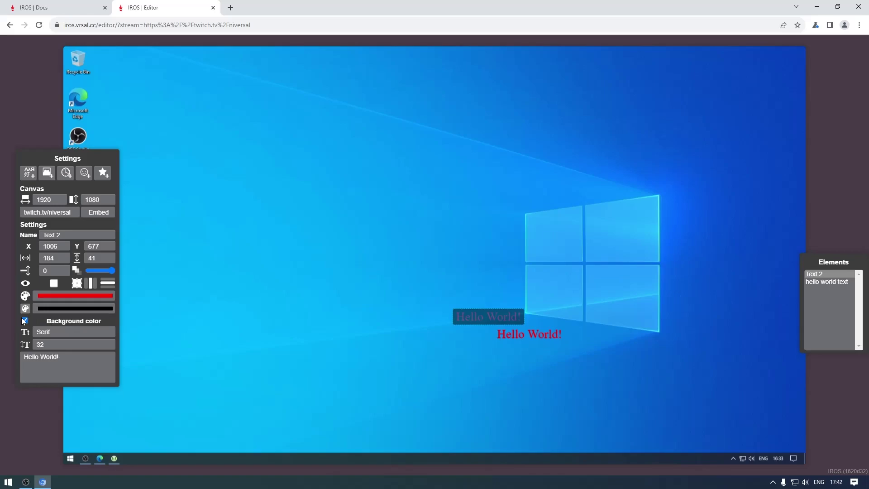
left_click(54, 284)
left_click_drag(506, 325, 502, 347)
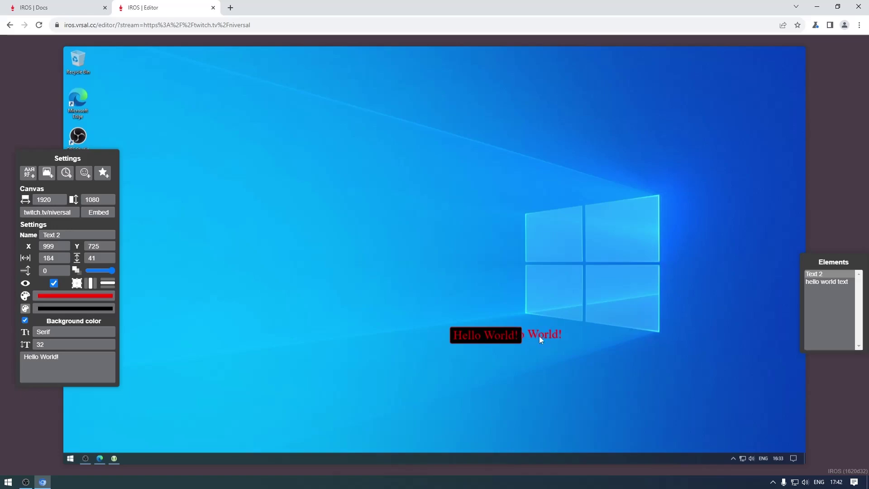
Set the stacking order of "hello world text" to 1 and enable its background color
left_click(553, 337)
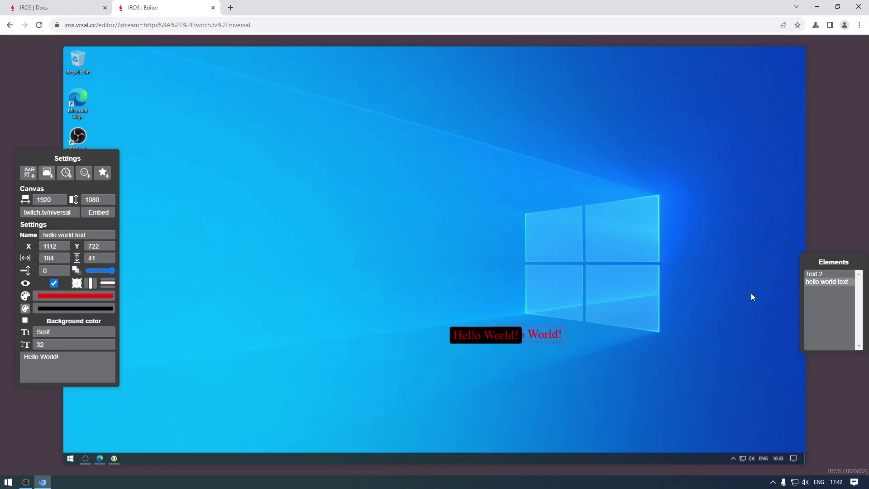
left_click(66, 270)
left_click(27, 320)
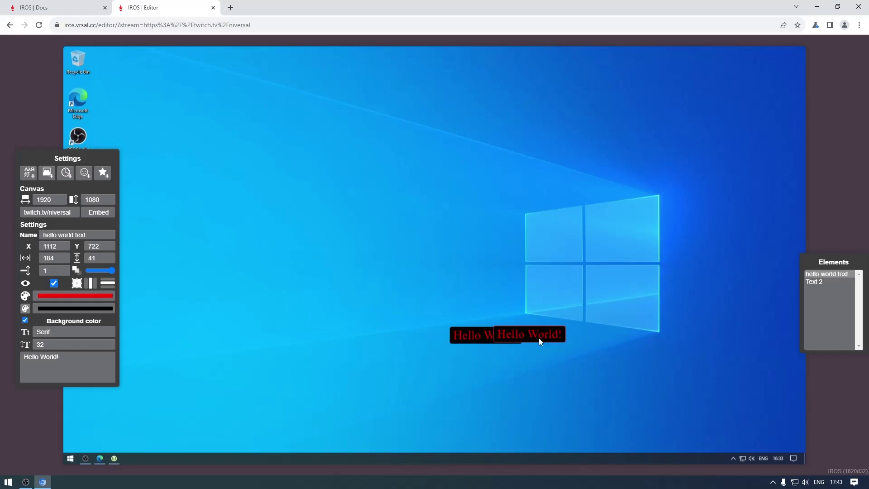
Delete both Hello World! text elements from the overlay
key("Delete")
left_click(480, 340)
key("Delete")
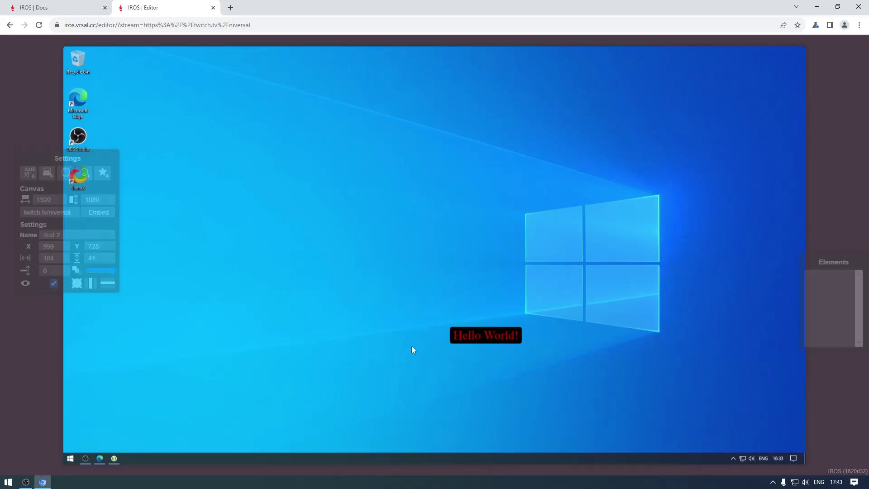
Add a new text element at about X 839, Y 539, visible on stream and with its background color enabled
left_click(28, 172)
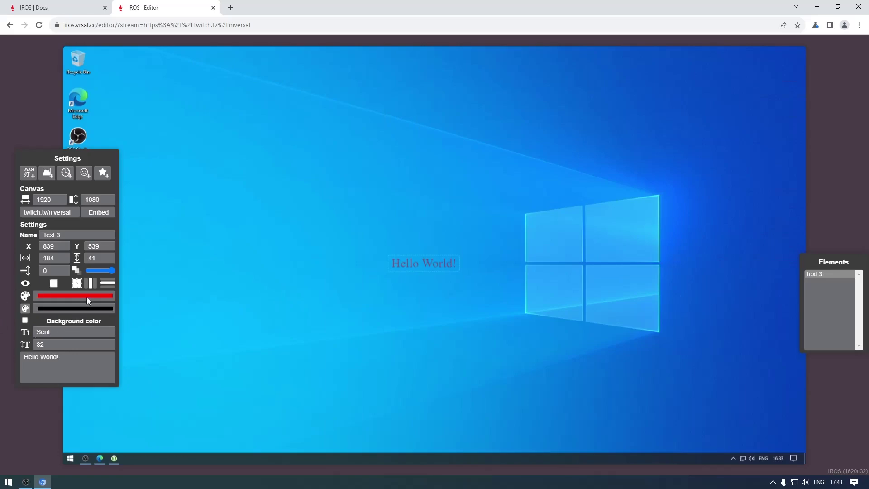
double_click(416, 262)
left_click(24, 320)
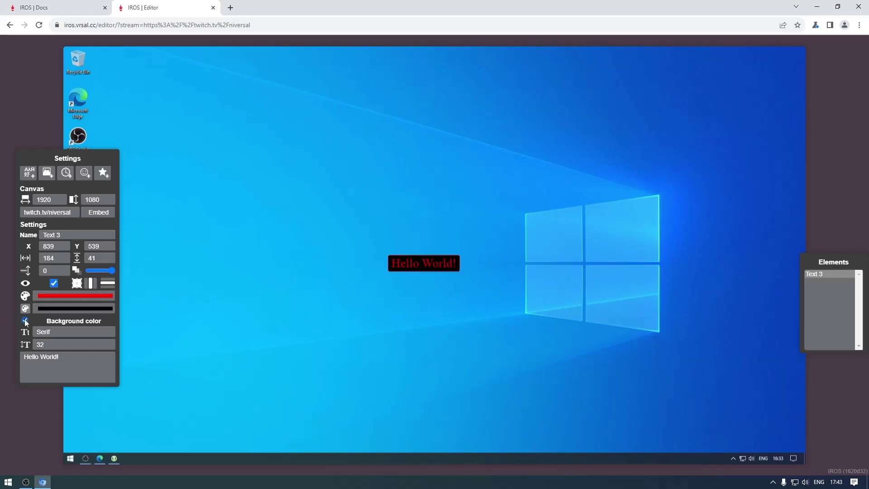
Lower the text element's opacity to below half and check how it looks in the OBS preview
left_click(99, 271)
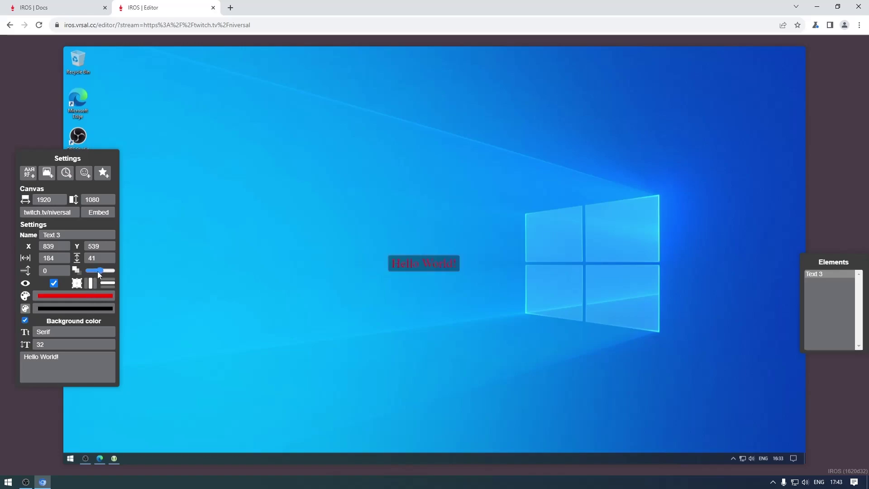
left_click(23, 483)
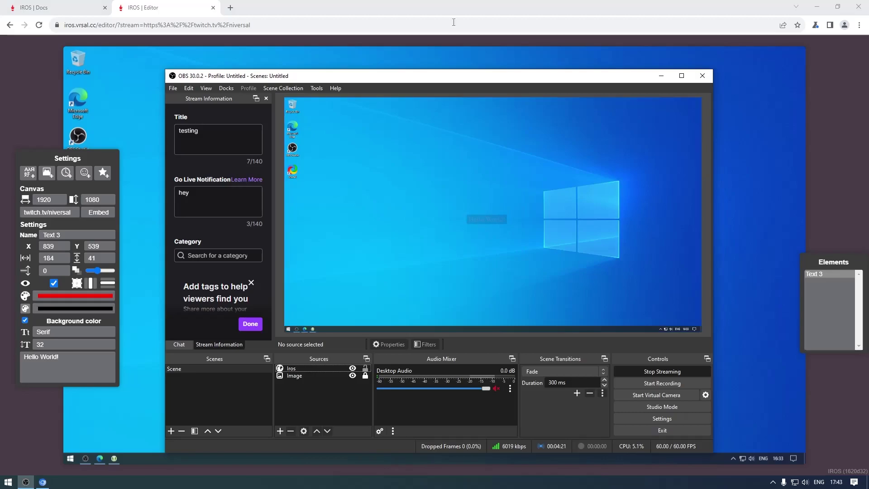
Set the text's background color to dark red (RGB 125, 44, 44) and its text color to white at full opacity
left_click(63, 308)
left_click(100, 345)
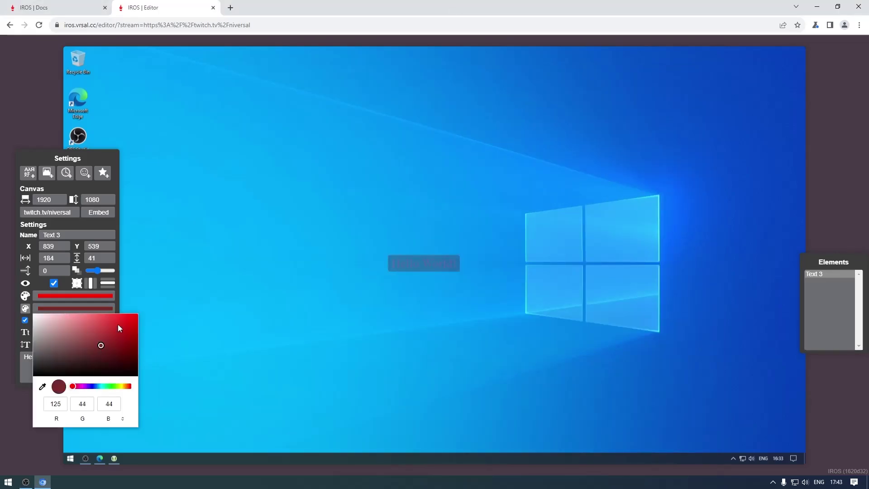
left_click(87, 297)
left_click_drag(114, 314, 26, 284)
left_click(495, 321)
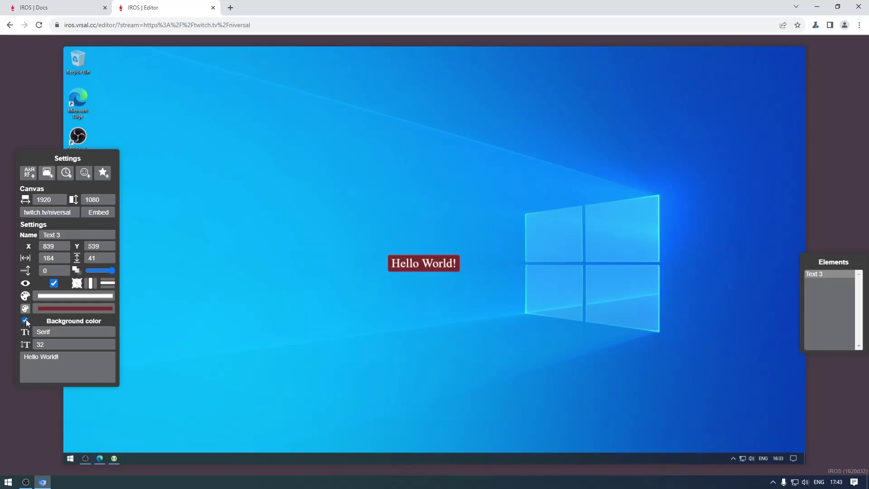
Set the text element's font to Arial and its font size to 39
double_click(56, 333)
type("Arial")
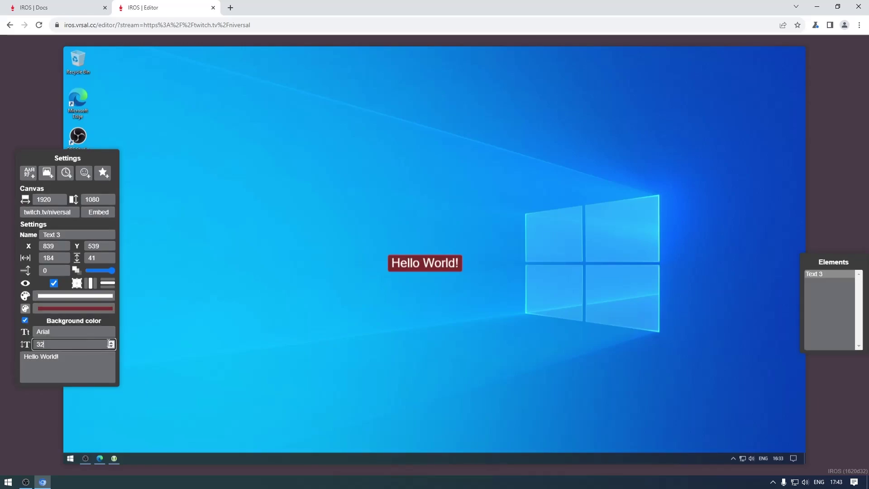
left_click(111, 343)
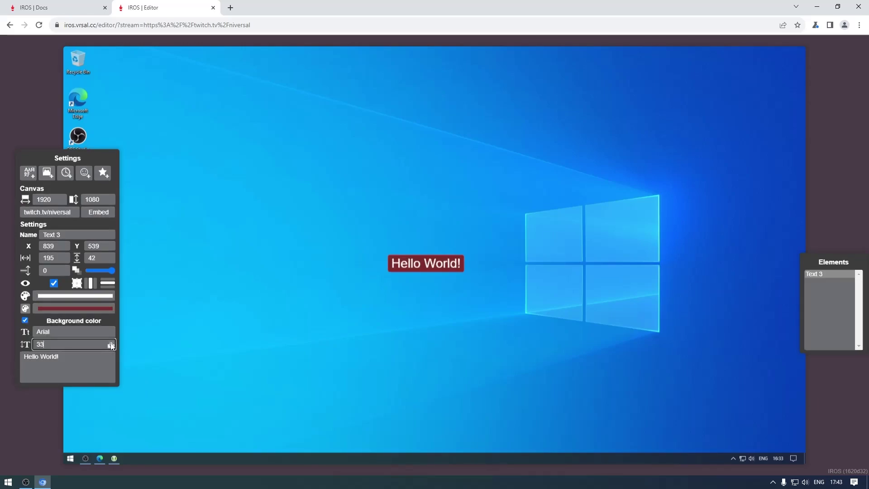
left_click(111, 343)
Replace the element's text with "Test text. **bold** *italic* __underline__ ~~strikethrough~~"
left_click(86, 368)
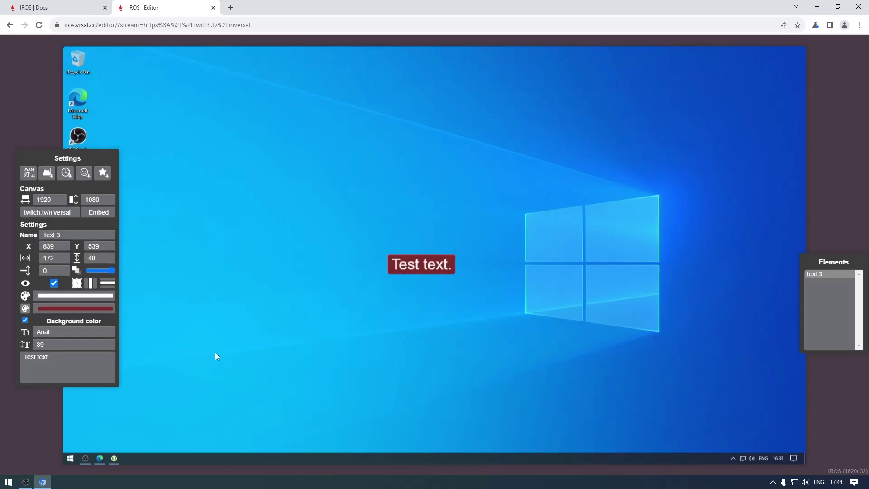
left_click(75, 376)
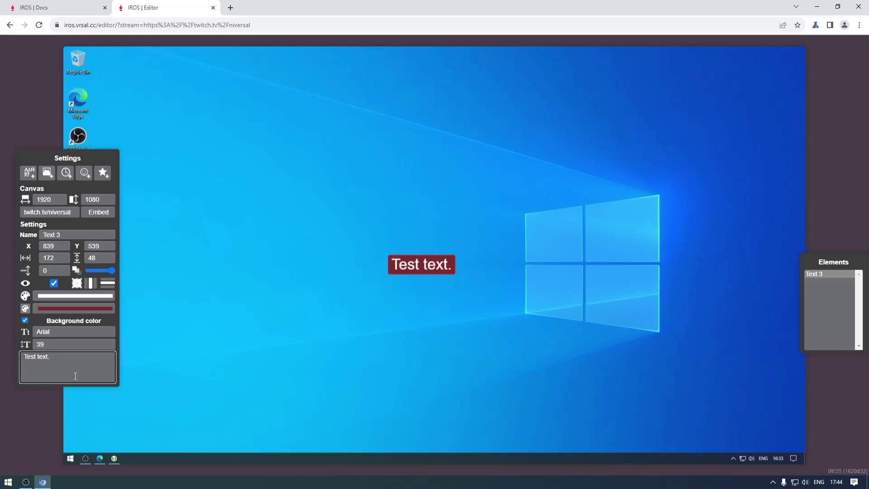
type("**bold*")
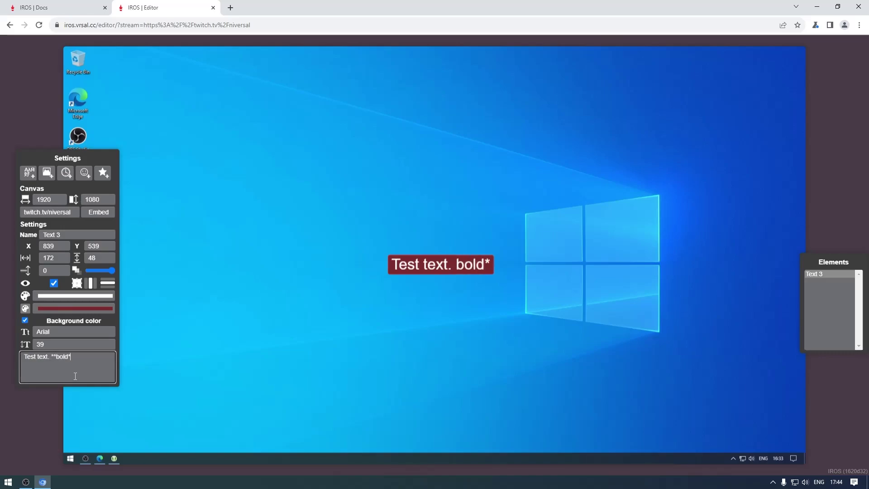
type("* *italic* __underline__ ~~strikethrough~~")
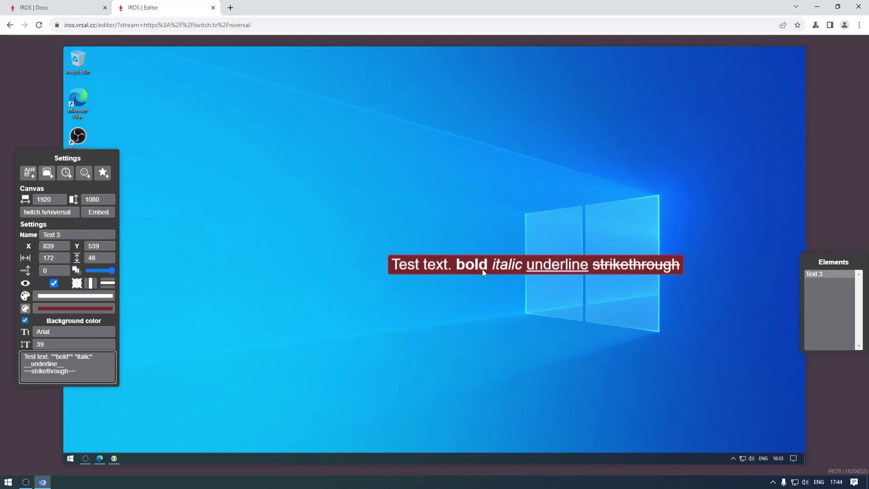
left_click(115, 319)
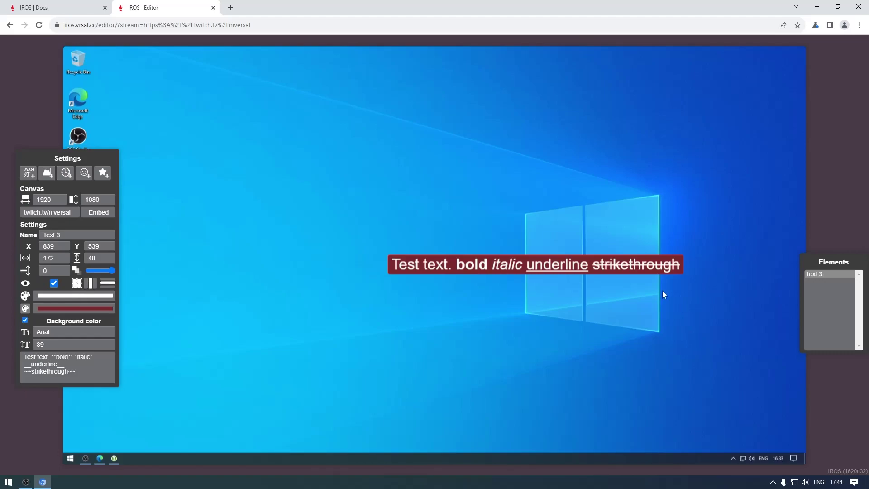
Rotate the formatted text element slightly clockwise and scale it up on the canvas
key("r")
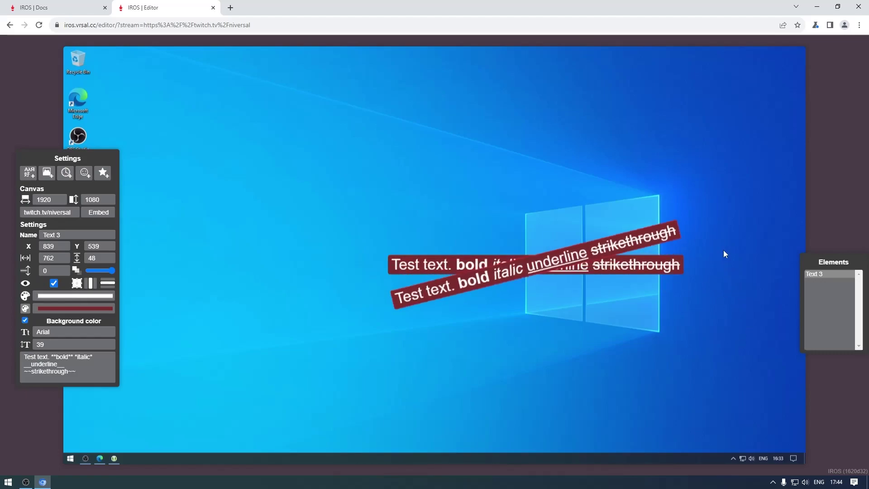
key("s")
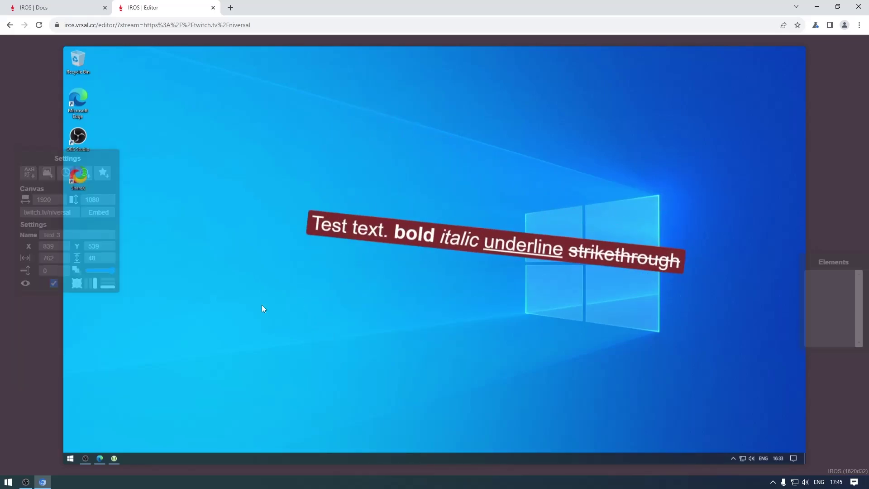
Add an image element, place it at about X 1110, Y 622 and make it visible on stream
left_click(47, 172)
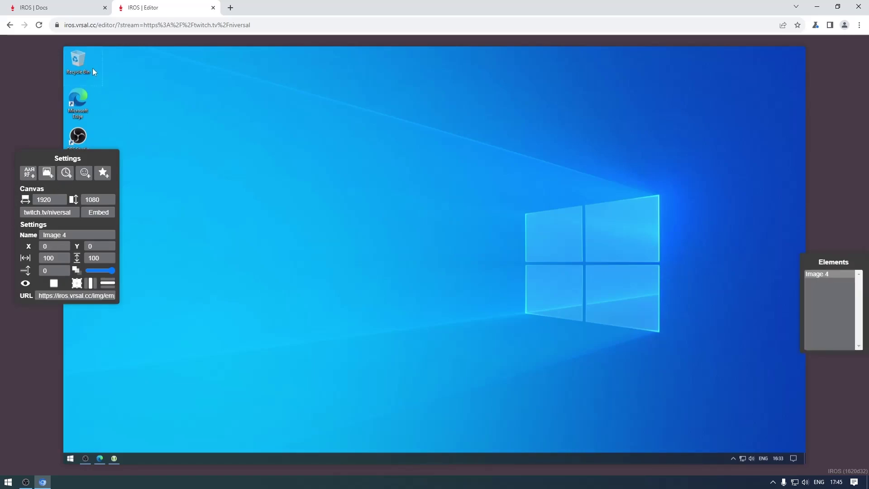
left_click_drag(92, 68, 571, 362)
left_click(515, 321)
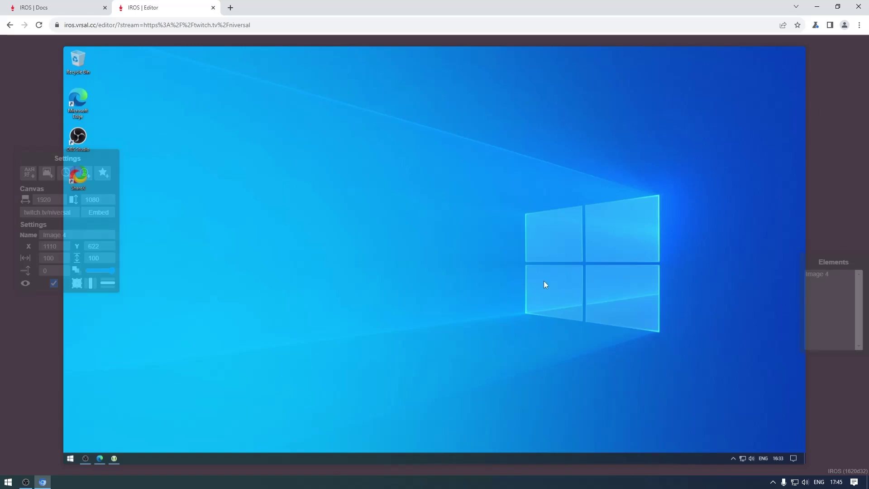
left_click(830, 274)
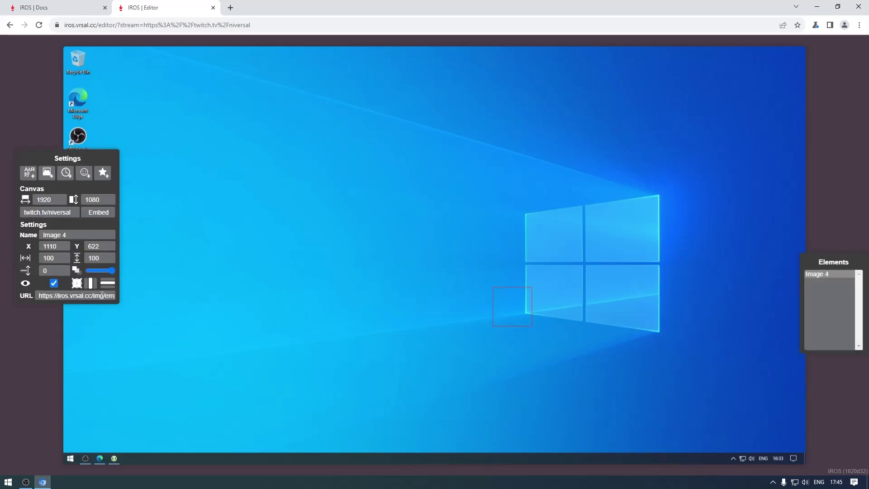
left_click_drag(104, 295, 113, 314)
left_click(71, 300)
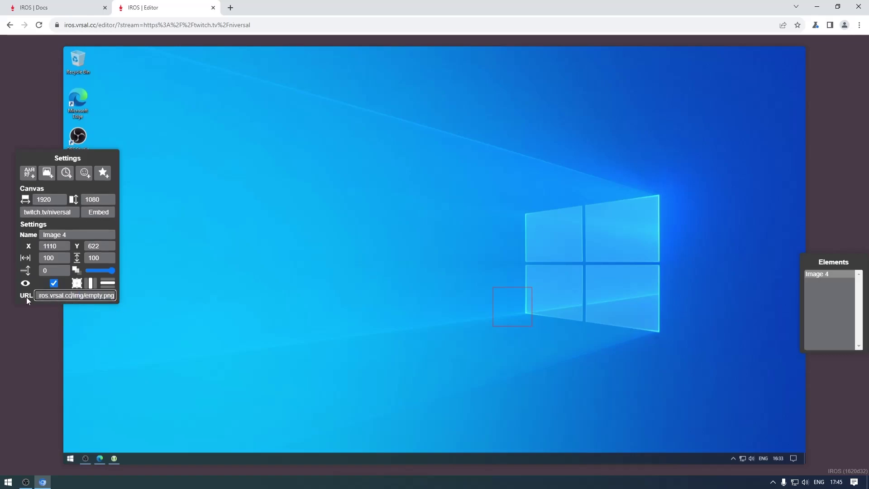
key("ctrl+a")
type("https://iros.vrsal.cc/img/logo")
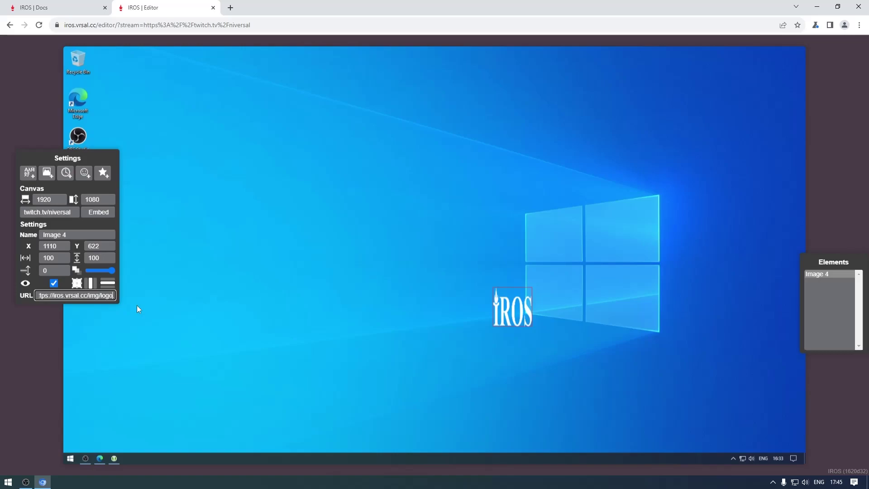
type(".png")
Try stretching and skewing the IROS logo image, and move it to about X 742, Y 529 at its original 100 by 100 size
left_click_drag(541, 354, 419, 289)
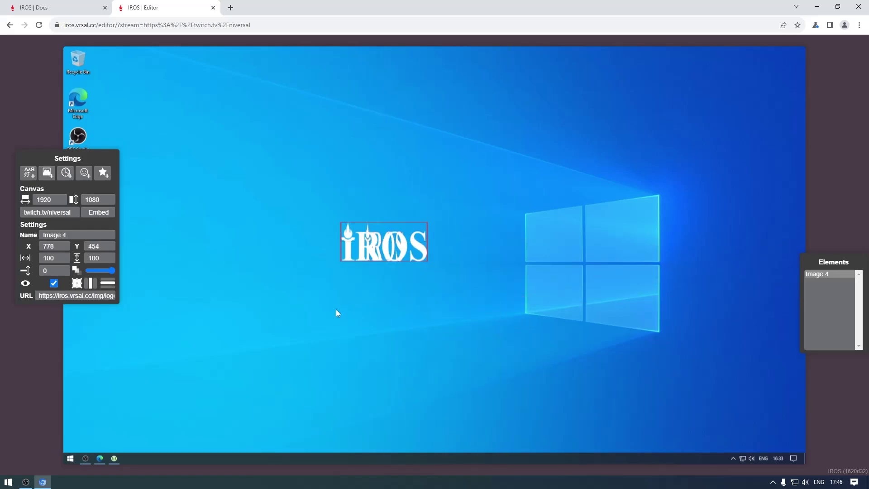
left_click_drag(335, 313, 324, 217)
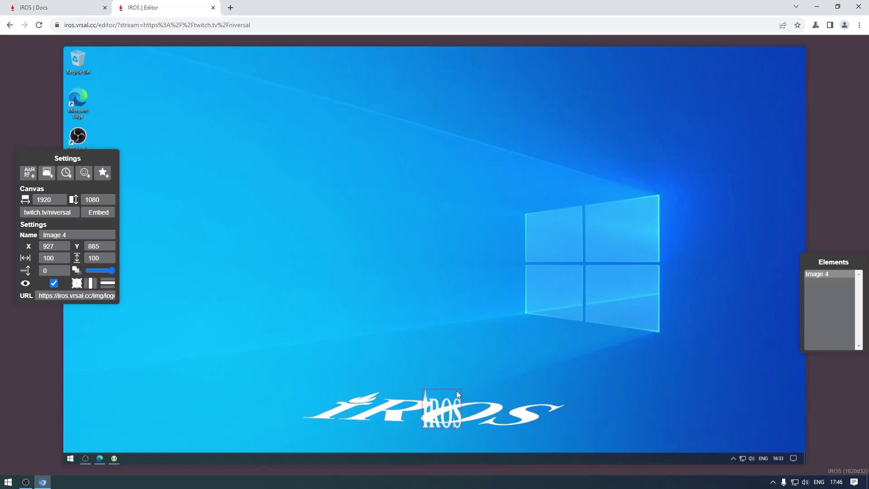
left_click_drag(467, 450, 393, 310)
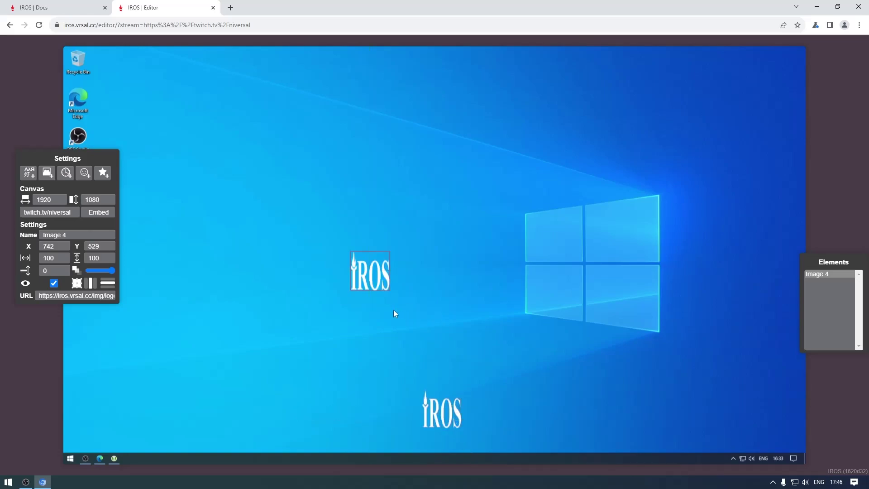
Duplicate the logo image twice, placing one copy beside the wallpaper's Windows logo and the other at about X 829, Y 317
left_click(73, 297)
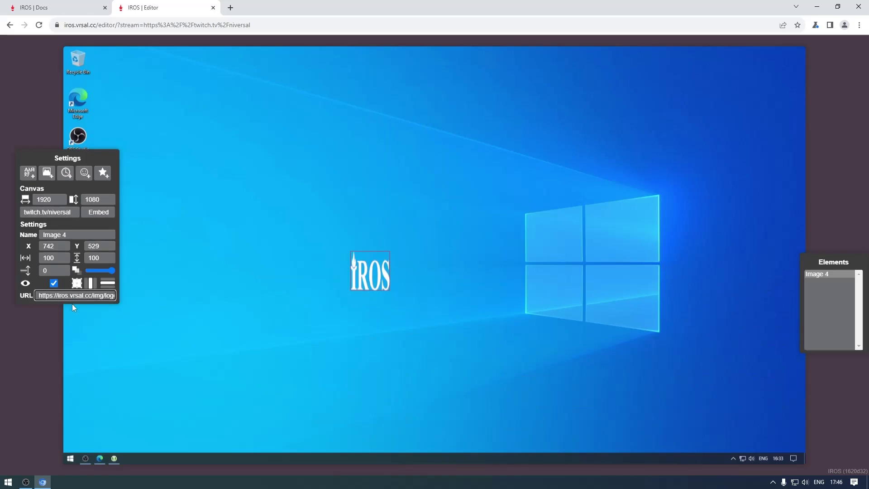
left_click(362, 277)
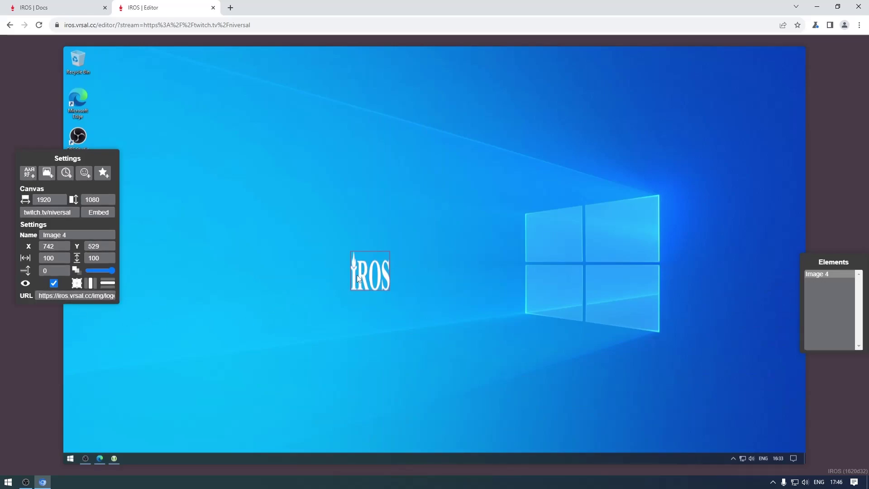
key("ctrl+v")
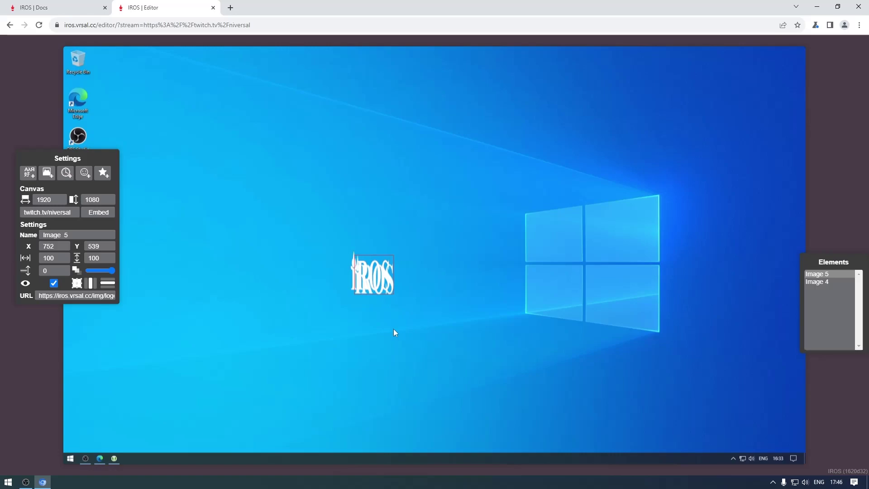
left_click_drag(393, 328, 527, 319)
key("ctrl+v")
left_click_drag(372, 274, 402, 188)
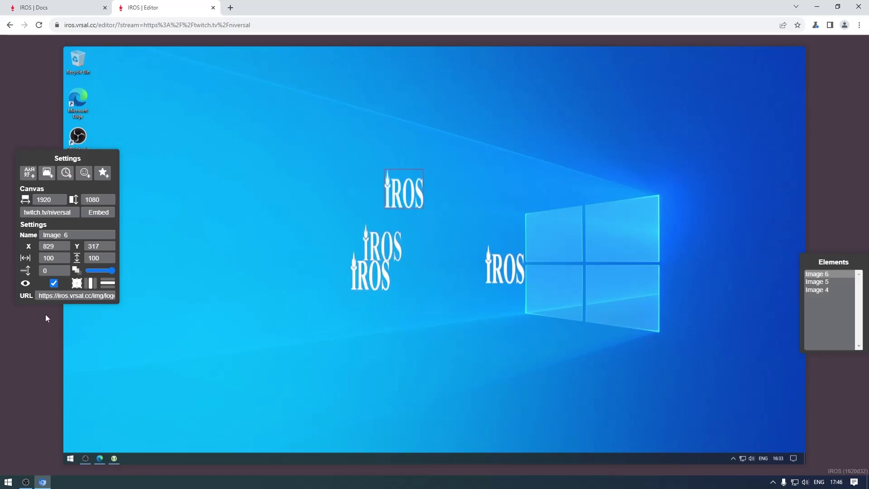
Inspect the full image URL of the uppermost logo copy
left_click(69, 298)
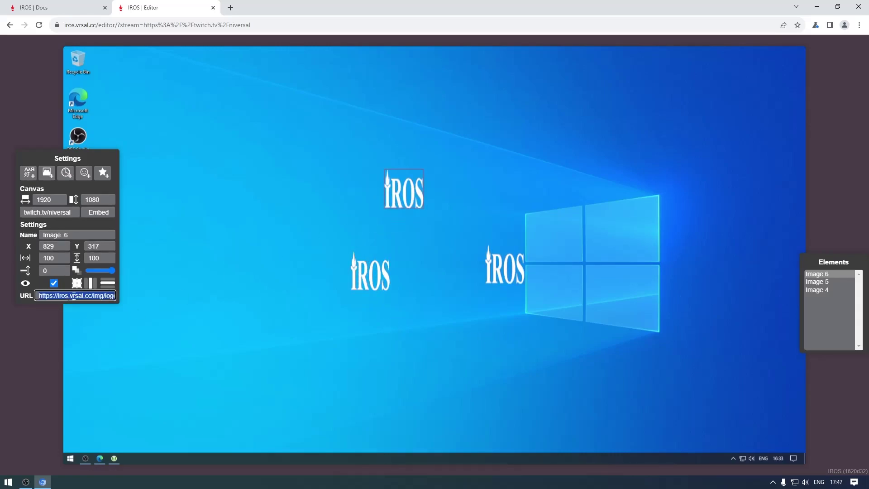
left_click(80, 296)
left_click_drag(79, 296, 124, 295)
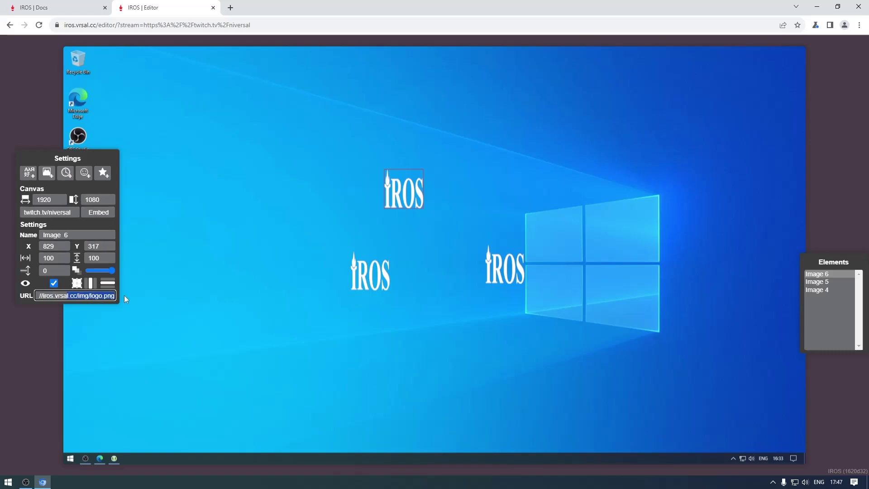
left_click(95, 295)
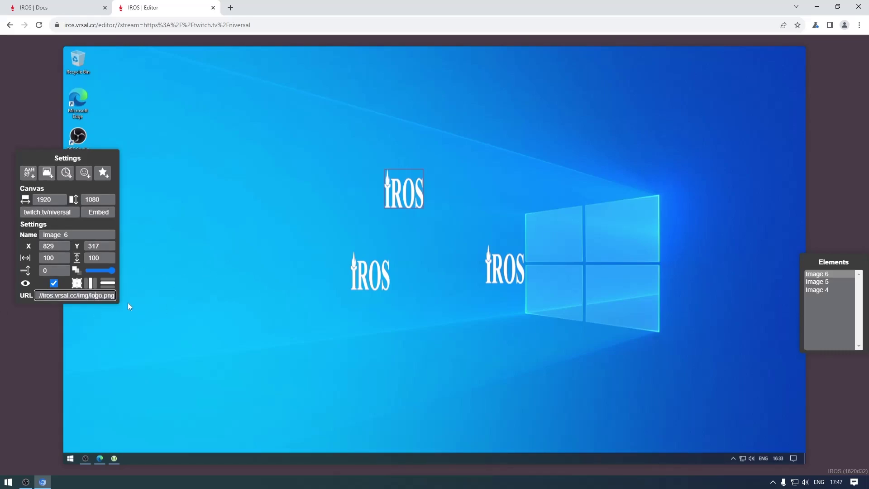
left_click(267, 25)
type("https://iros.vrsal.cc/img/logo.png")
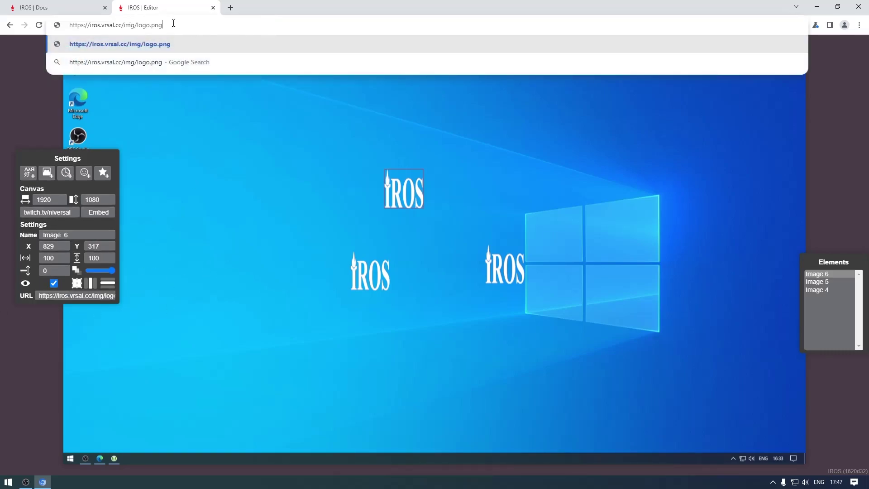
key("Return")
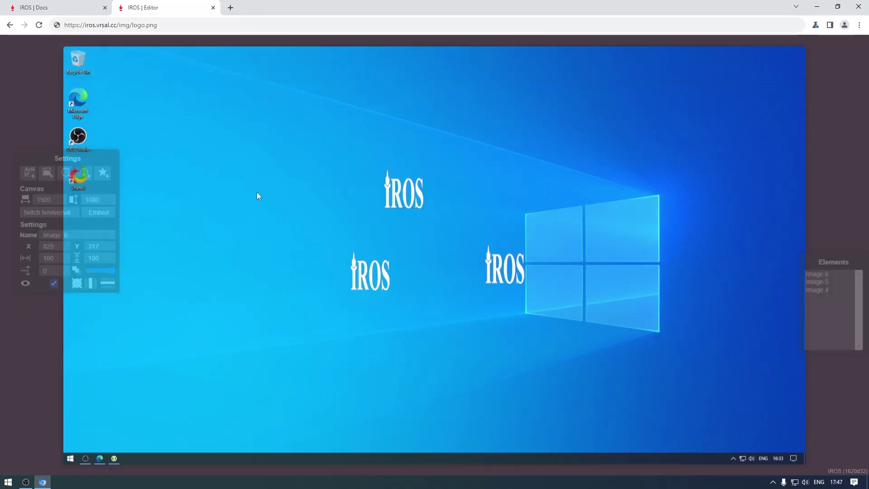
left_click_drag(174, 106, 282, 155)
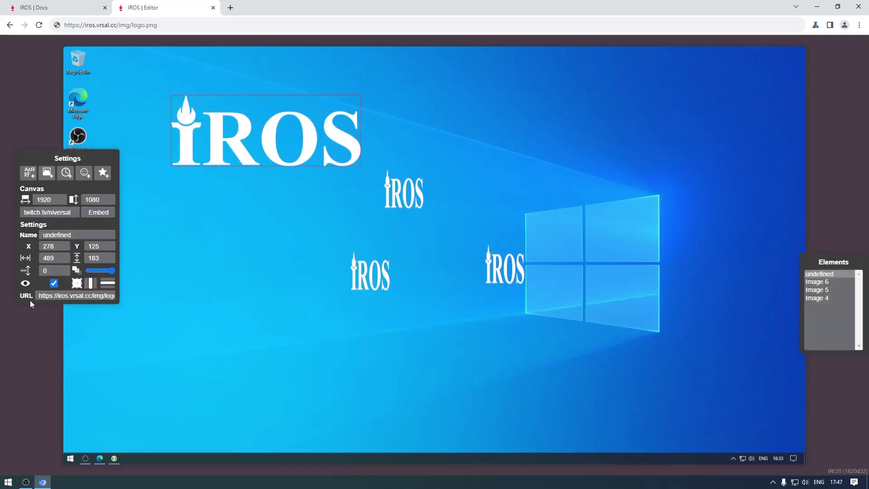
Copy "/iros.vrsal." from the large logo's URL and paste it as a text element below that logo
left_click_drag(57, 296, 85, 296)
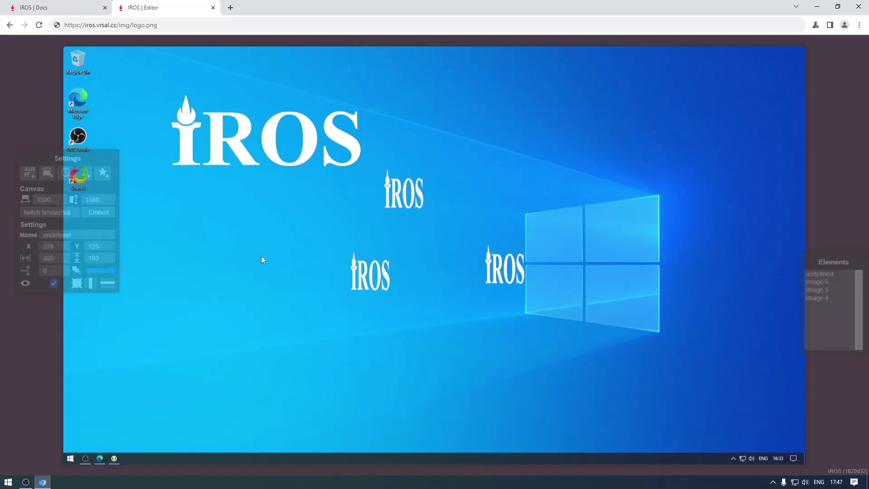
key("ctrl+v")
left_click_drag(91, 52, 284, 295)
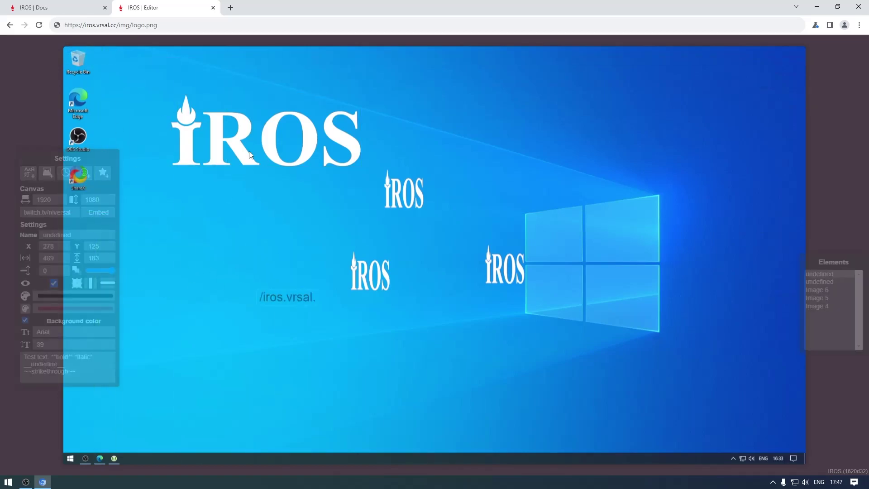
left_click_drag(95, 296, 177, 300)
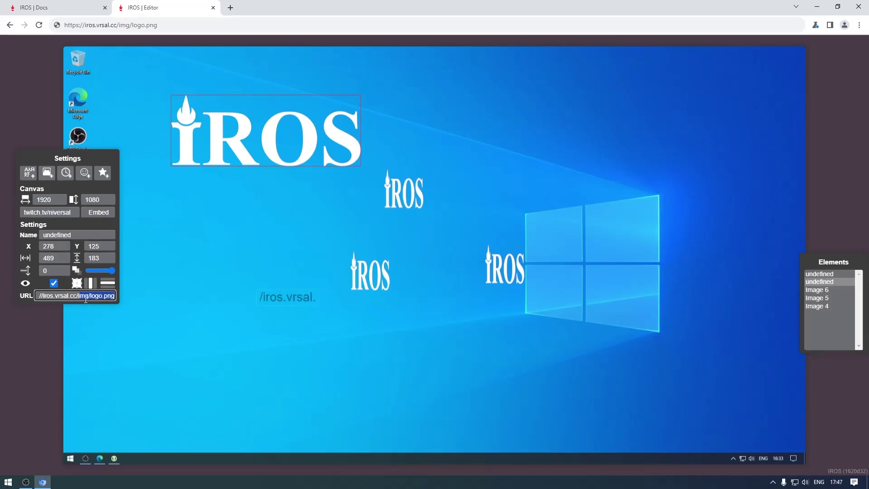
left_click(101, 297)
left_click_drag(104, 296, 111, 297)
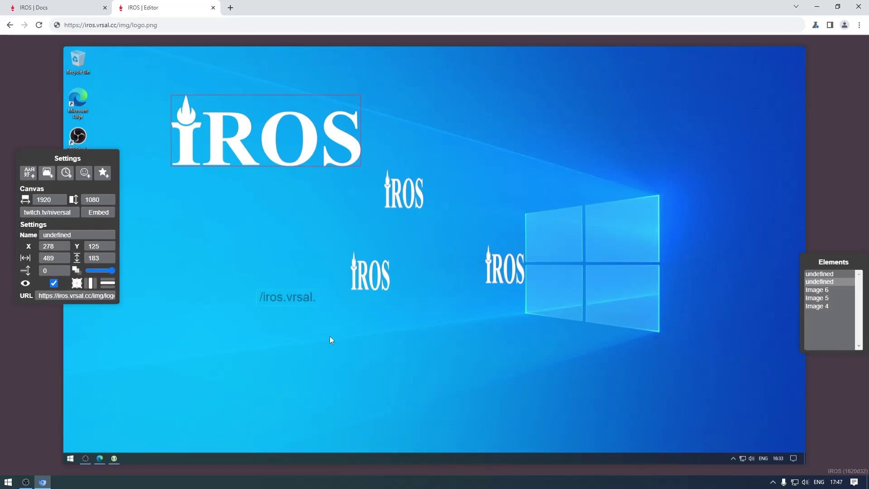
Delete all the logo images and the pasted text element from the canvas
left_click(293, 305)
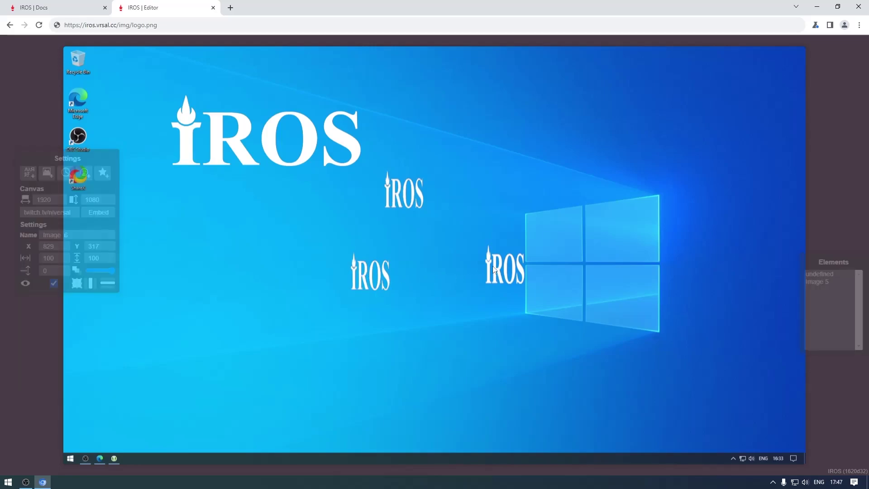
left_click(493, 268)
key("Delete")
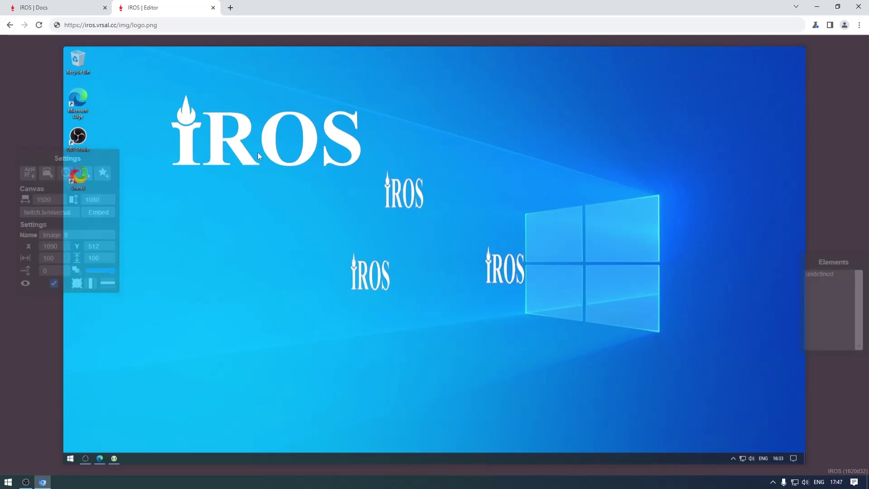
key("Delete")
key("Delete")
key("Delete")
key("Delete")
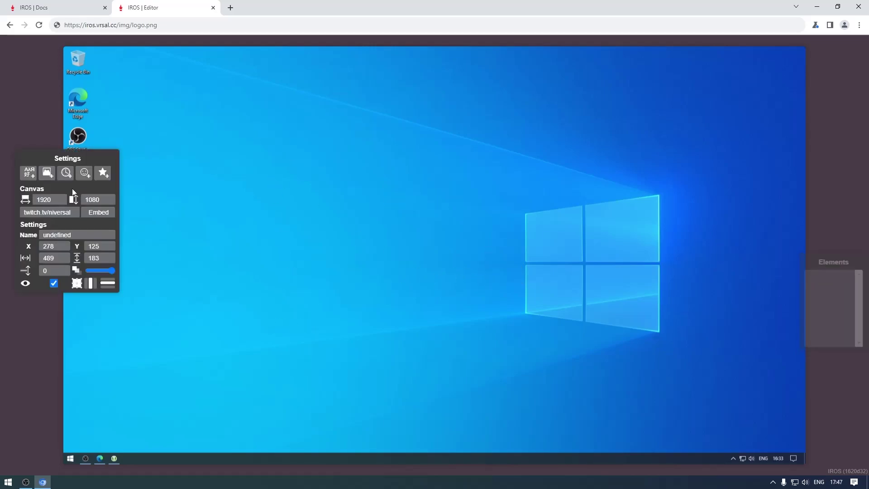
Add a timer element at about X 728, Y 425 and start it as a stopwatch
left_click(67, 173)
left_click_drag(101, 54, 387, 223)
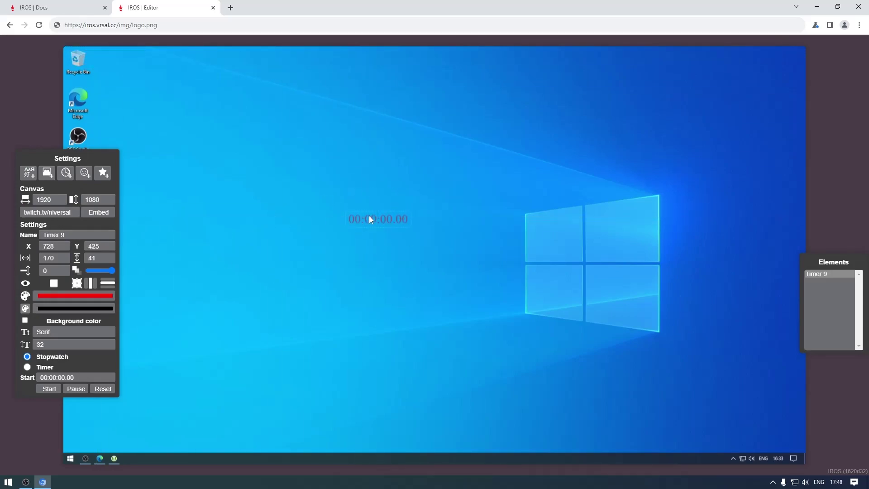
left_click(48, 389)
Switch the stopwatch element to Timer mode with a start time of 00:05:00.00 and start the countdown
left_click(55, 377)
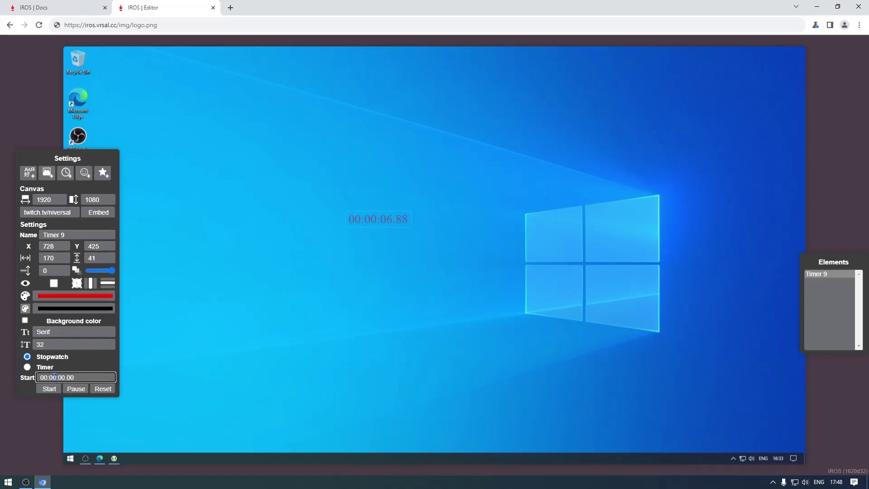
key("BackSpace")
type("5")
left_click(84, 404)
left_click(27, 367)
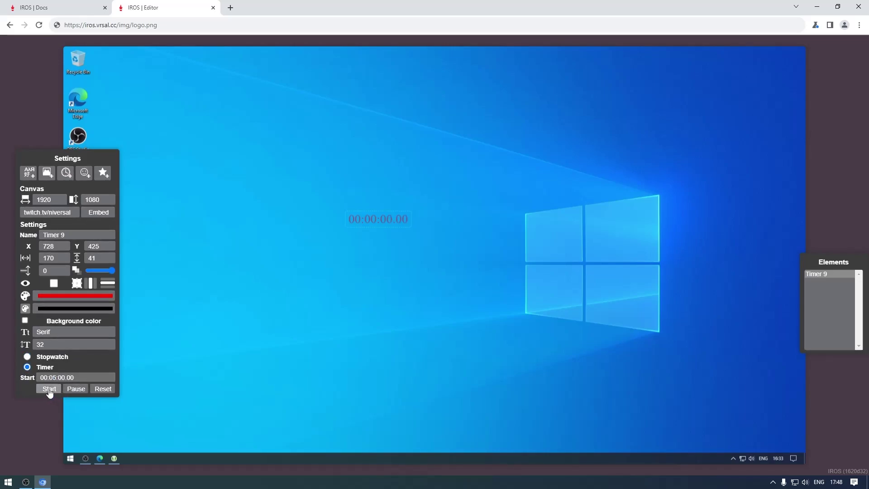
left_click(48, 388)
Make the countdown timer visible on the overlay and check it in the OBS preview
left_click(54, 283)
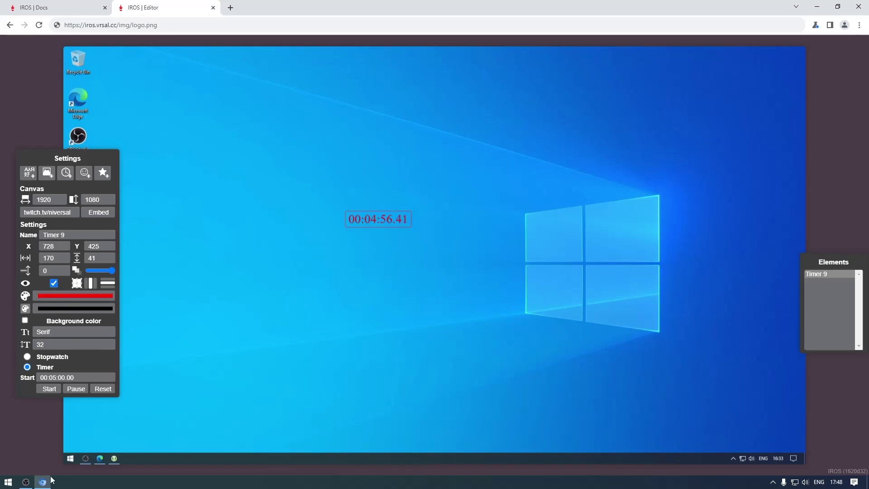
left_click(25, 482)
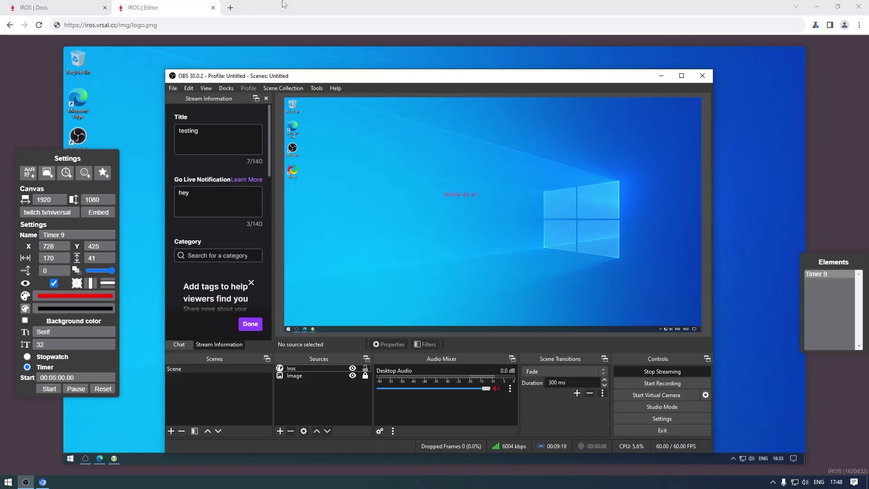
key("alt+Tab")
Delete the timer and add the "Okayge" emote from a 7TV search for Okayge, placing it at about X 585, Y 300
left_click(61, 298)
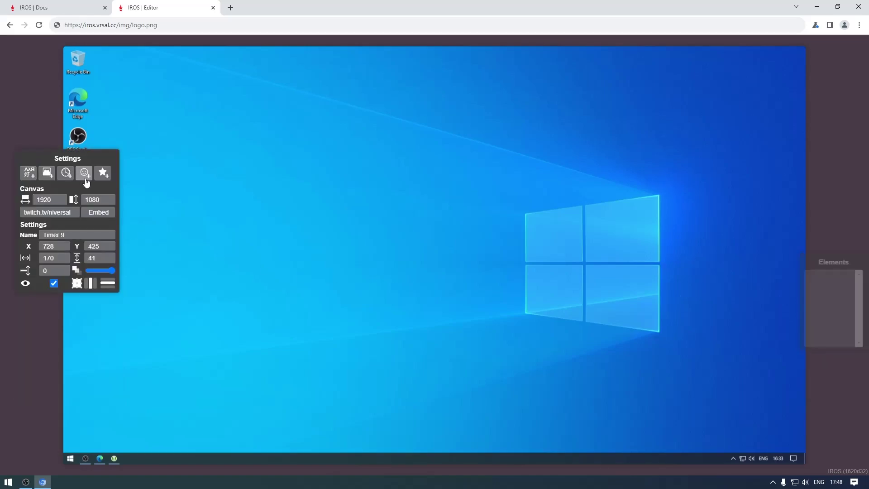
left_click(85, 175)
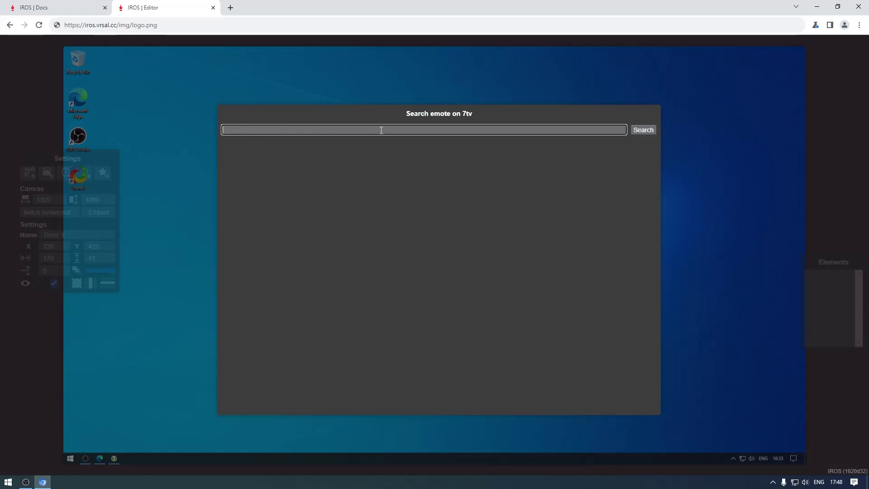
type("Okayge")
left_click(646, 131)
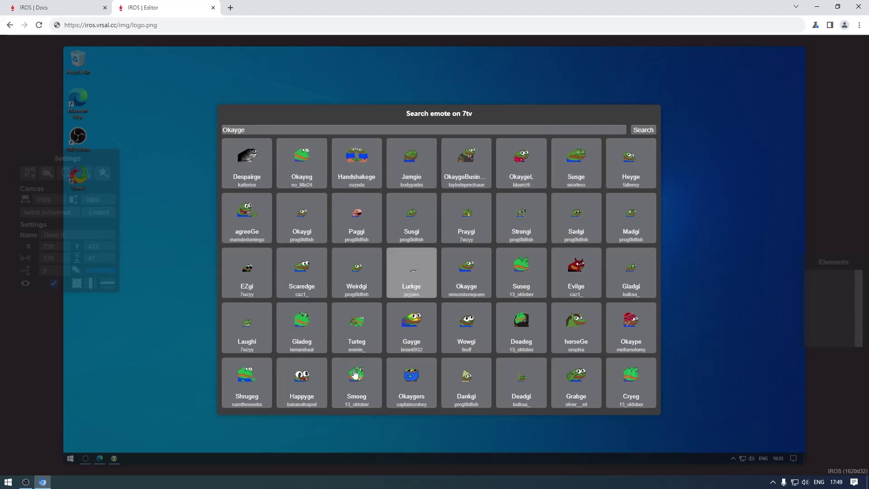
left_click(466, 270)
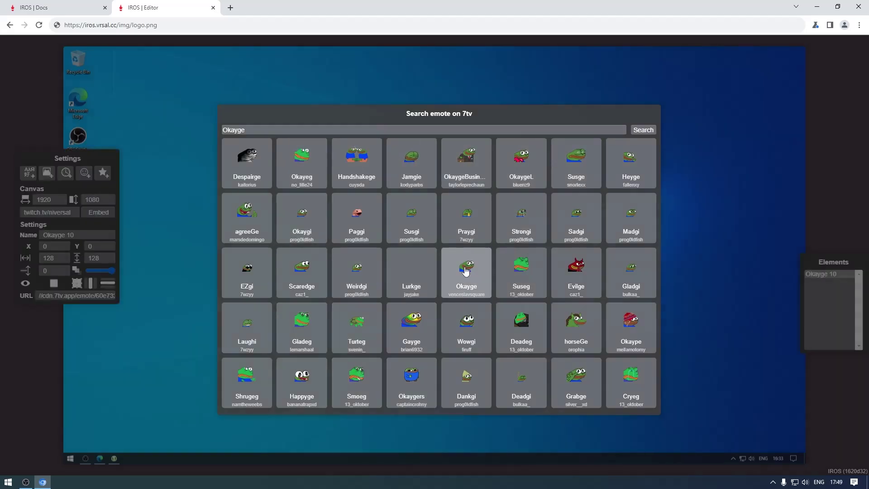
left_click_drag(99, 74, 326, 189)
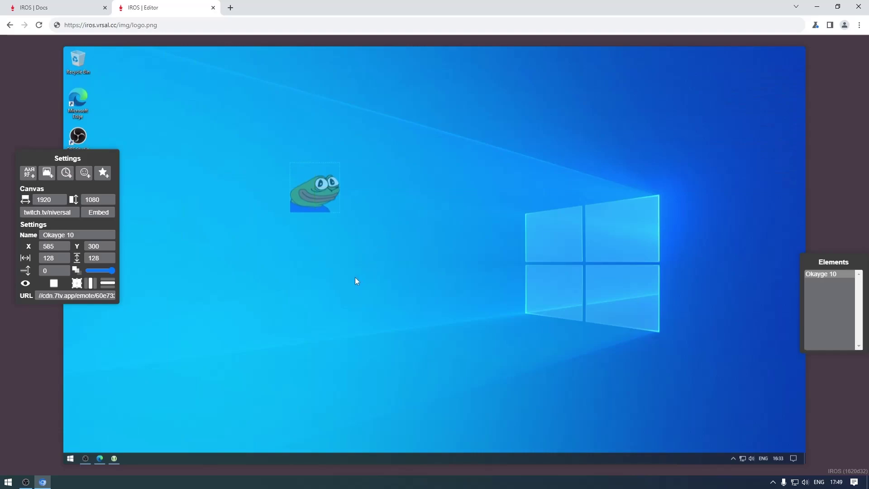
Make the Okayge emote visible and move it to the canvas's lower-left corner, at about X -7, Y 949
left_click(85, 175)
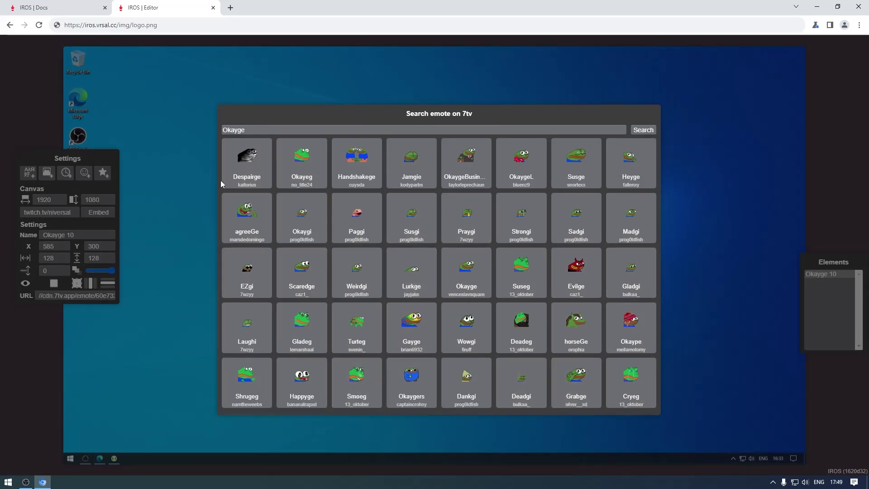
left_click(172, 145)
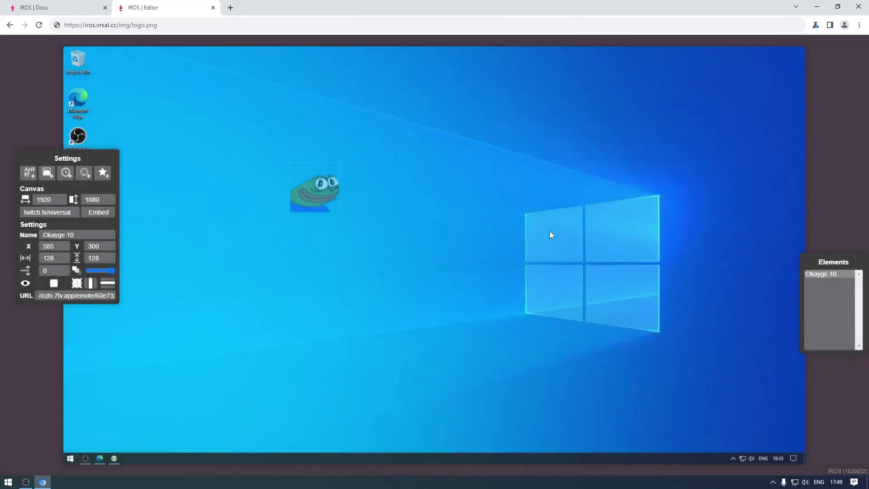
left_click(302, 203)
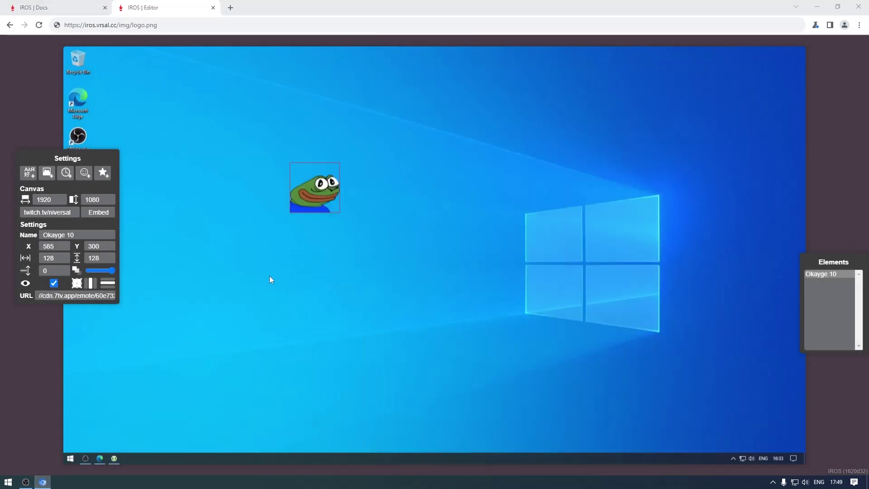
left_click_drag(320, 193, 329, 372)
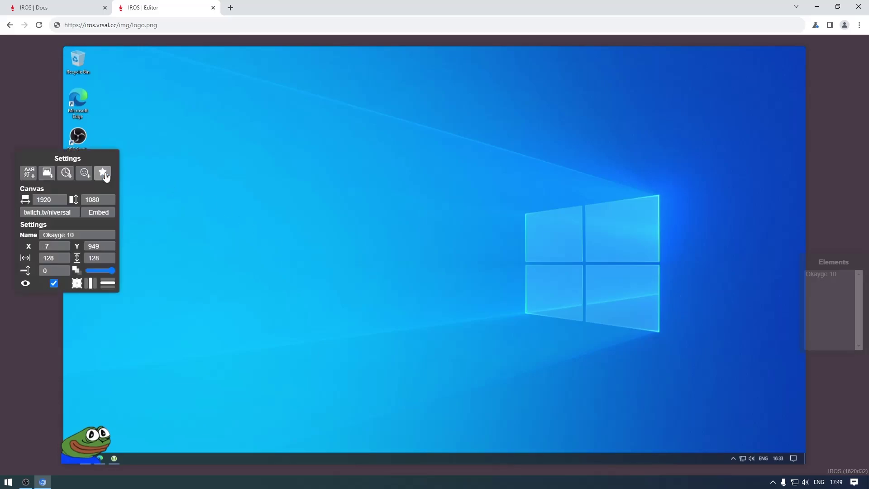
Favorite the Okayge emote and add another one from the favorites, placing it at about X 691, Y 398
left_click(81, 438)
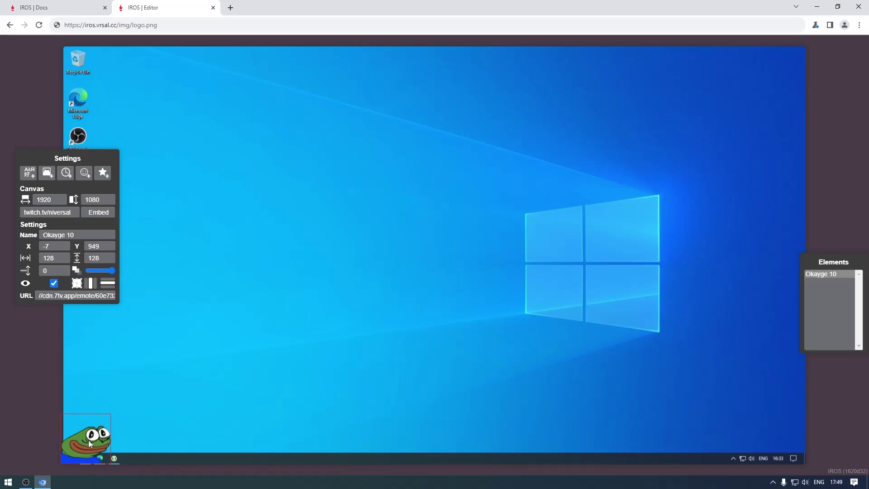
left_click(105, 174)
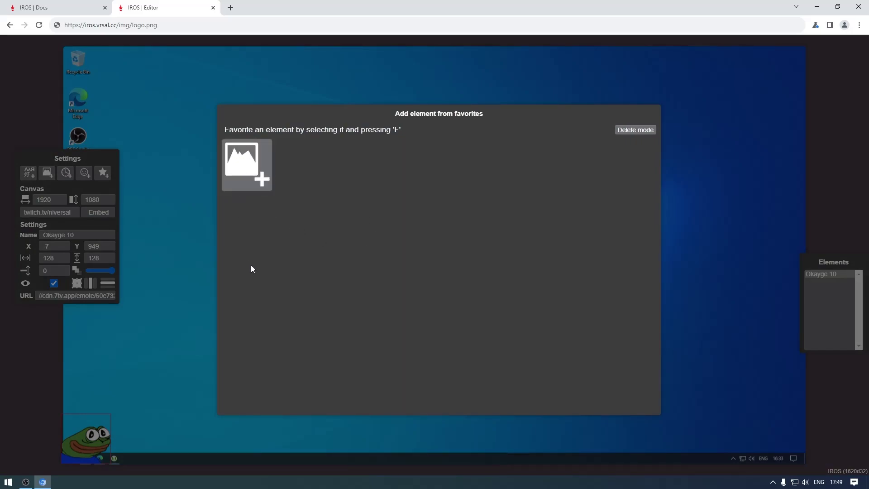
left_click(253, 172)
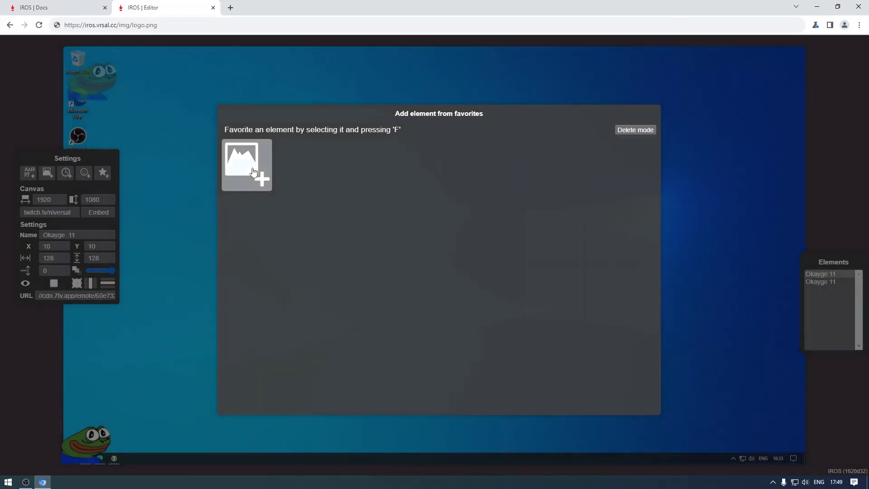
left_click_drag(112, 82, 374, 232)
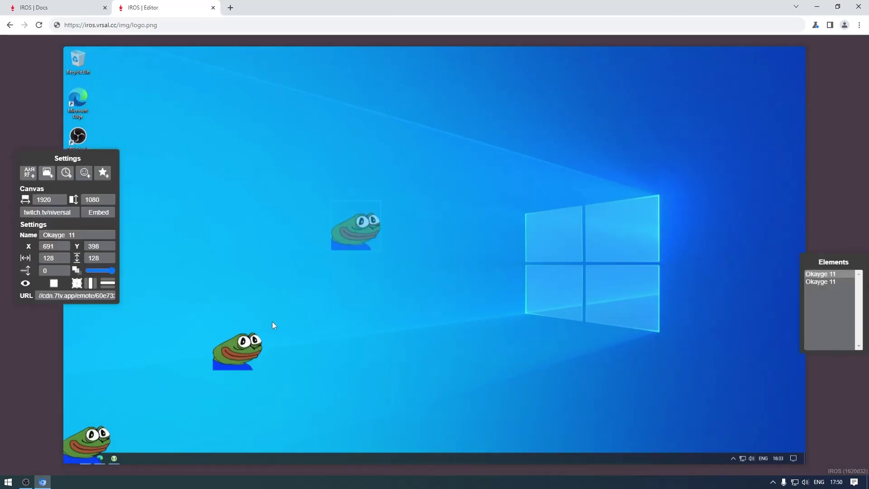
Add a text element at about X 1109, Y 273, favorite it and open the favorites list
left_click(230, 357)
left_click(28, 173)
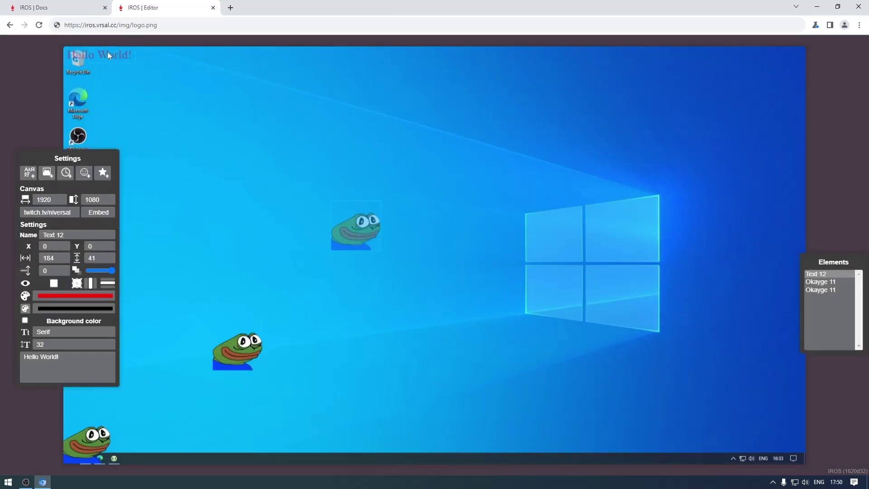
left_click_drag(107, 52, 536, 162)
key("f")
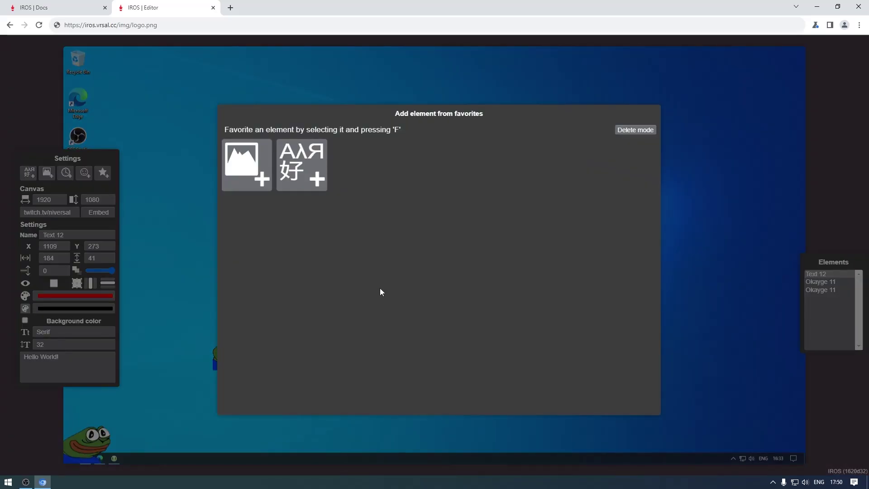
Inspect the favorite text entry in the browser developer tools and reduce the CSS size of its favorites-element-icon class
right_click(344, 227)
left_click(358, 295)
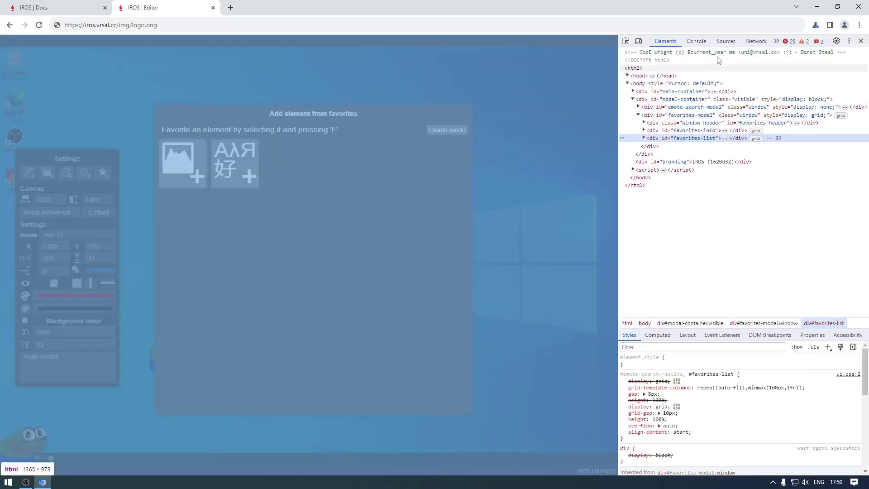
left_click(625, 41)
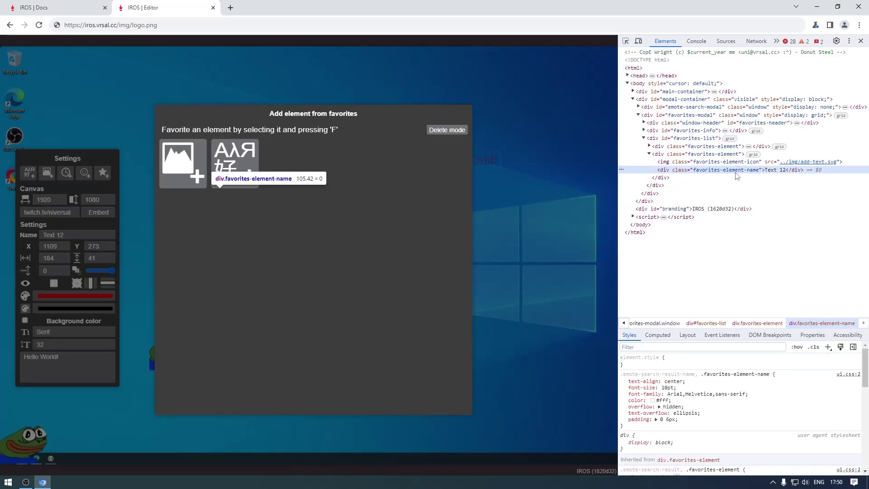
double_click(772, 171)
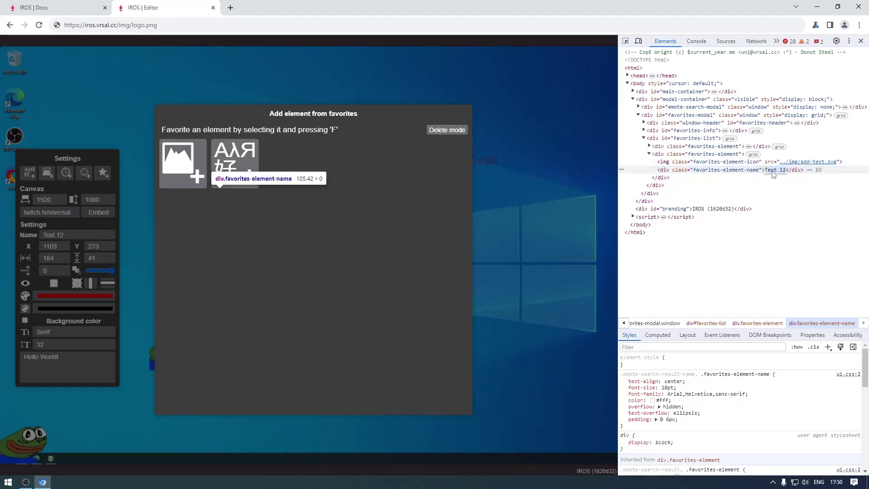
left_click(709, 163)
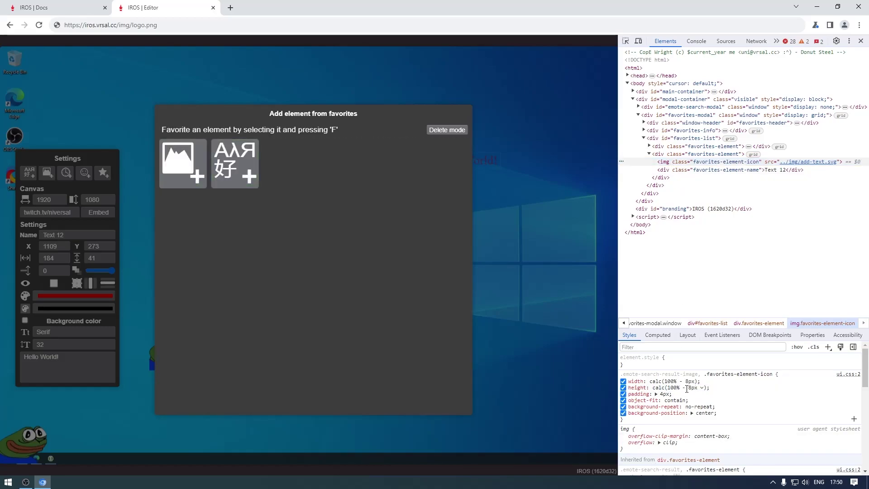
left_click(860, 42)
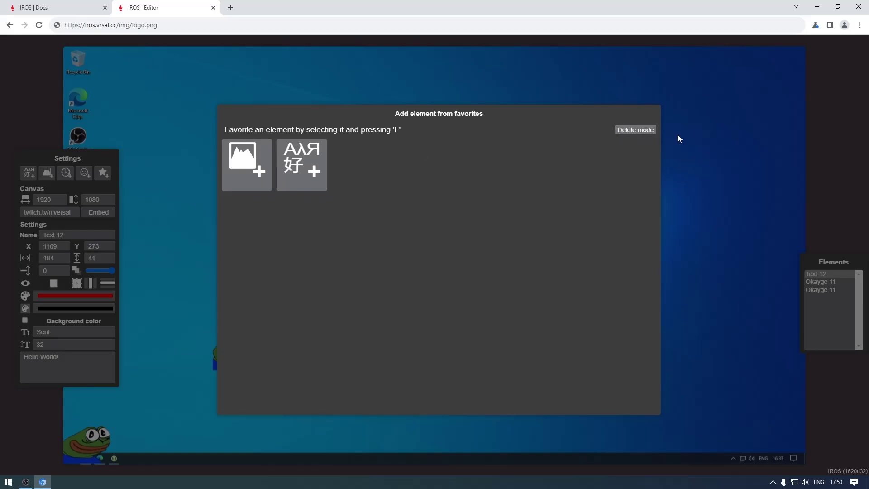
Add another text element from the favorites, place it at about X 1262, Y 631 and rename it Text 14
left_click(296, 169)
left_click_drag(118, 58, 605, 300)
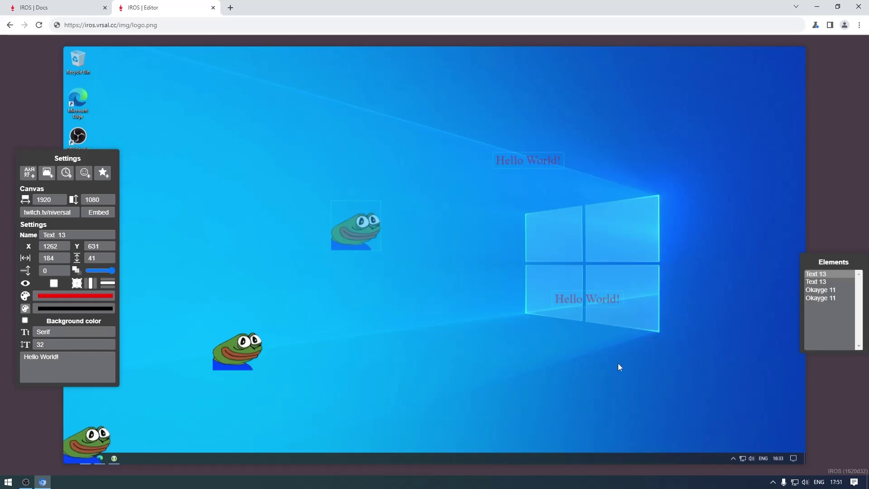
left_click(69, 231)
key("BackSpace")
type("4")
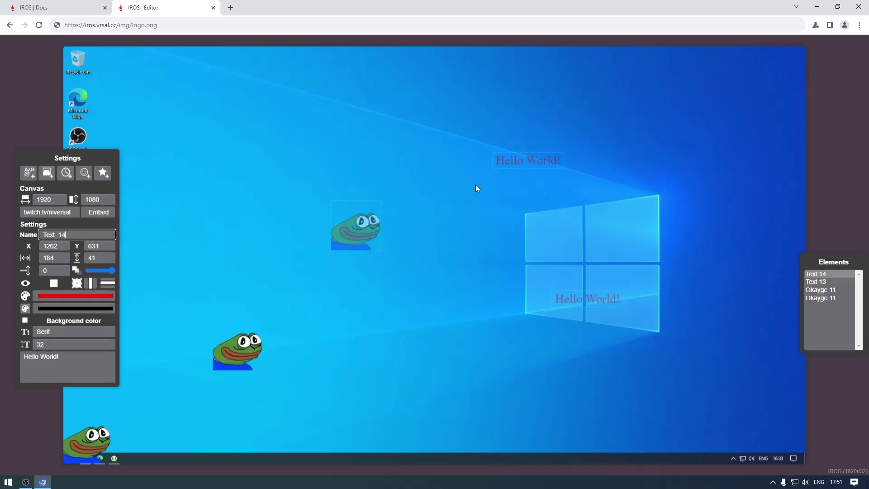
left_click(347, 232)
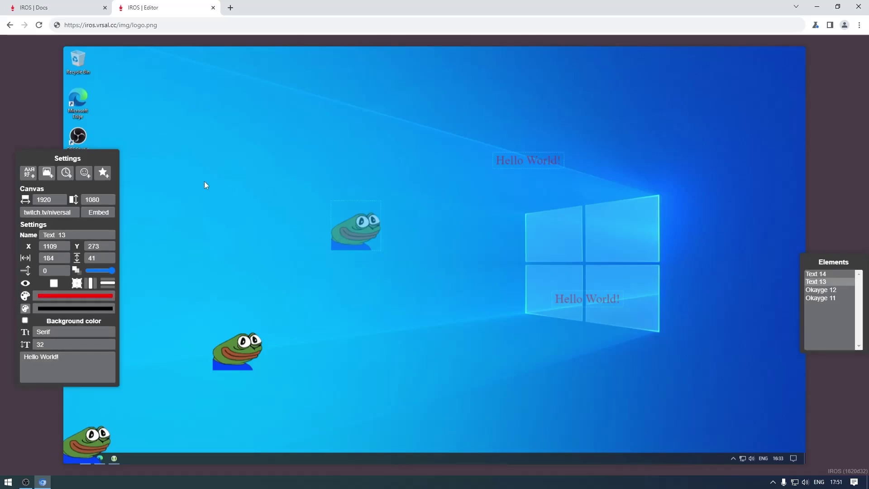
Remove the text entry from the favorites list and close the list
left_click(103, 172)
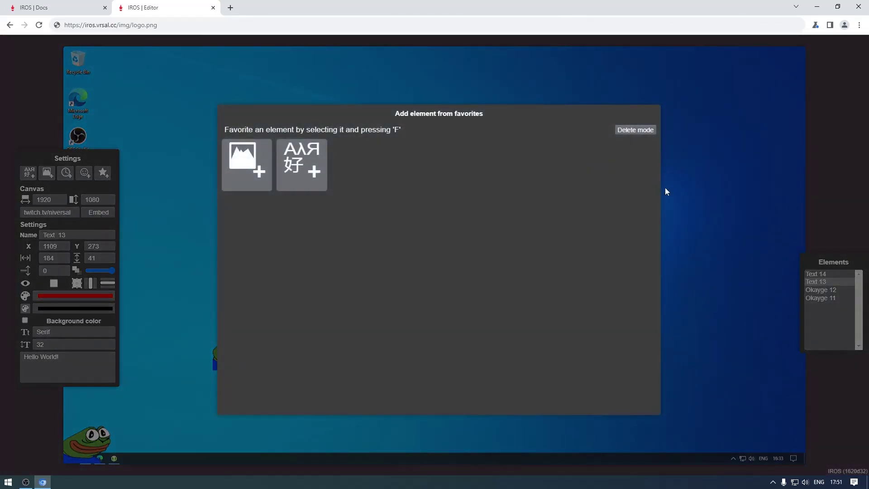
left_click(636, 130)
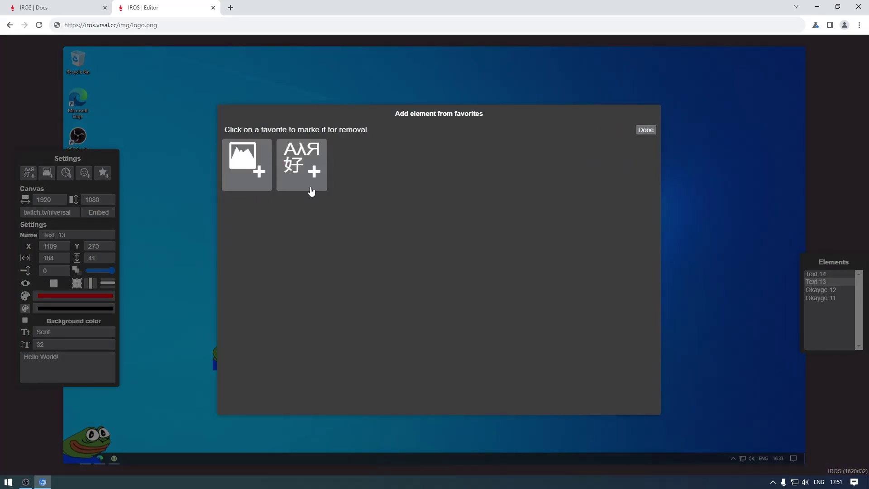
left_click(295, 183)
left_click(645, 130)
left_click(721, 192)
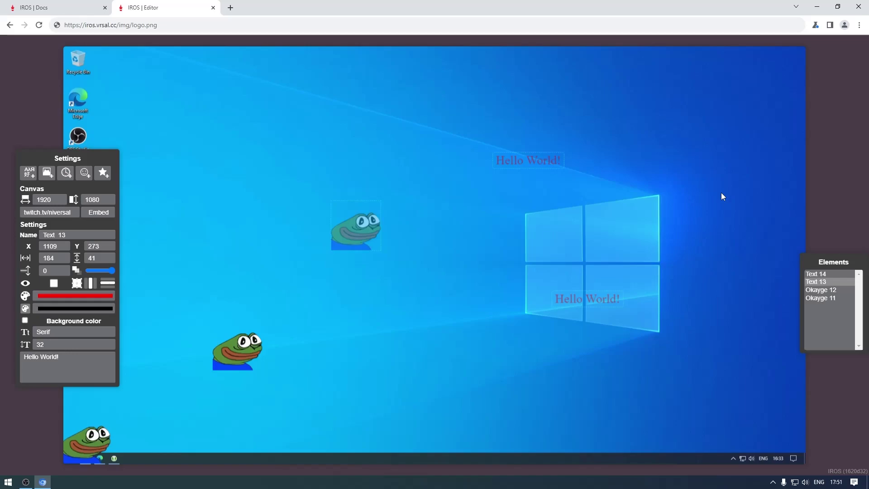
Delete the Okayge emotes in the middle of the canvas and both Hello World! text elements, keeping the emote in the lower-left corner
left_click(244, 362)
key("Delete")
left_click(364, 231)
key("Delete")
left_click(509, 163)
key("Delete")
left_click(584, 299)
key("Delete")
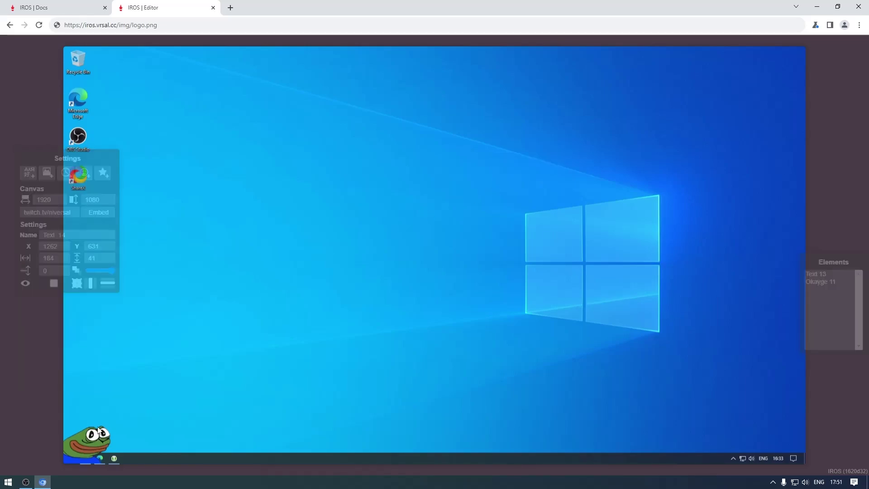